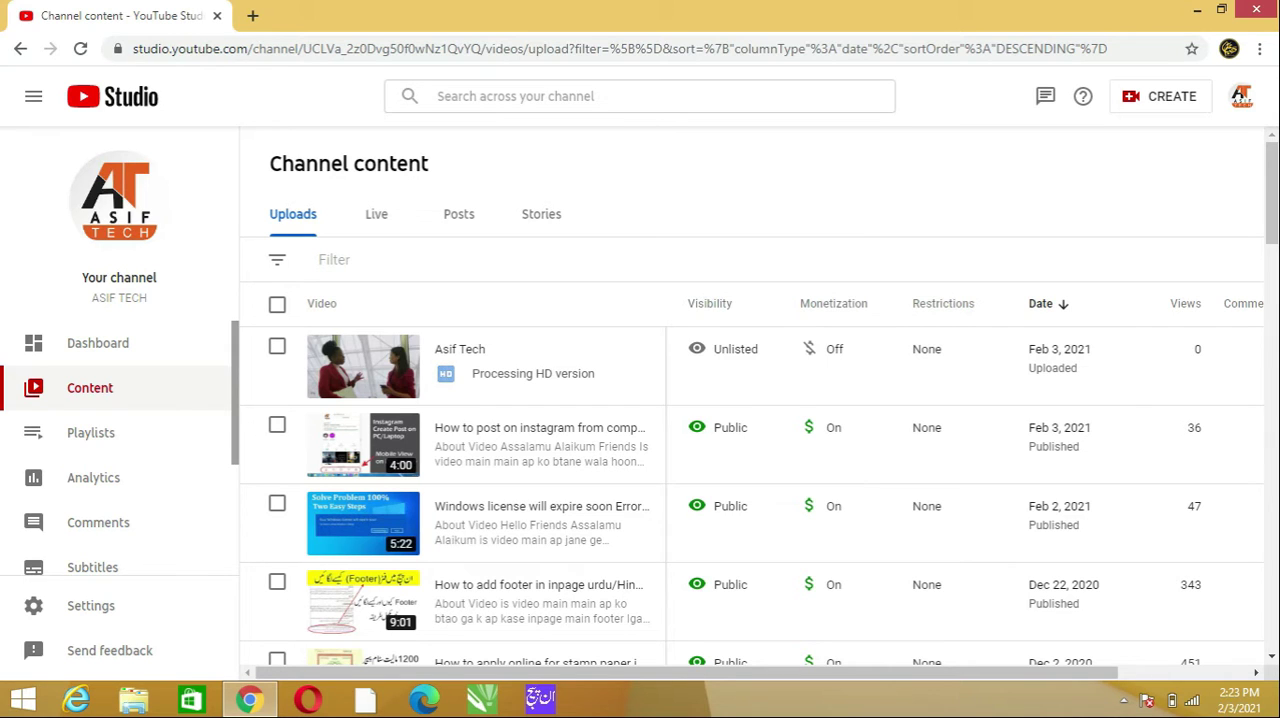
- Open the details of the unlisted video "Asif Tech" and go to its video editor
mouse_move(500, 368)
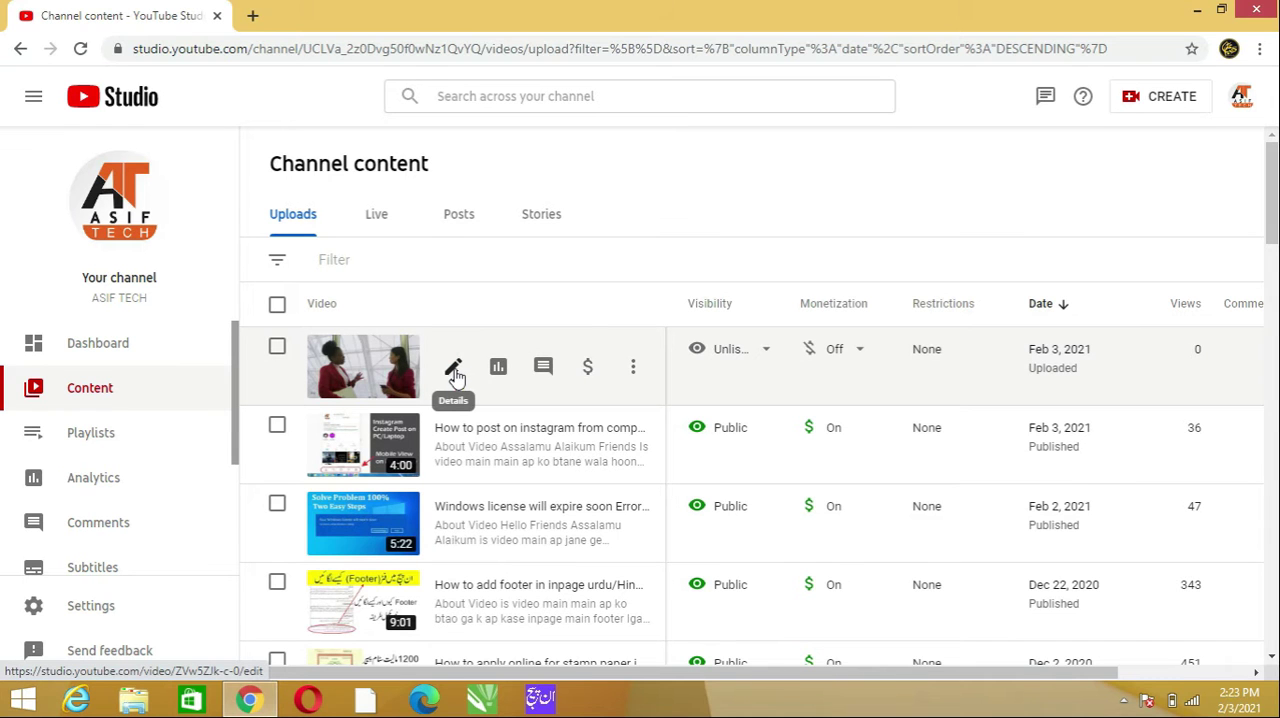
click(454, 372)
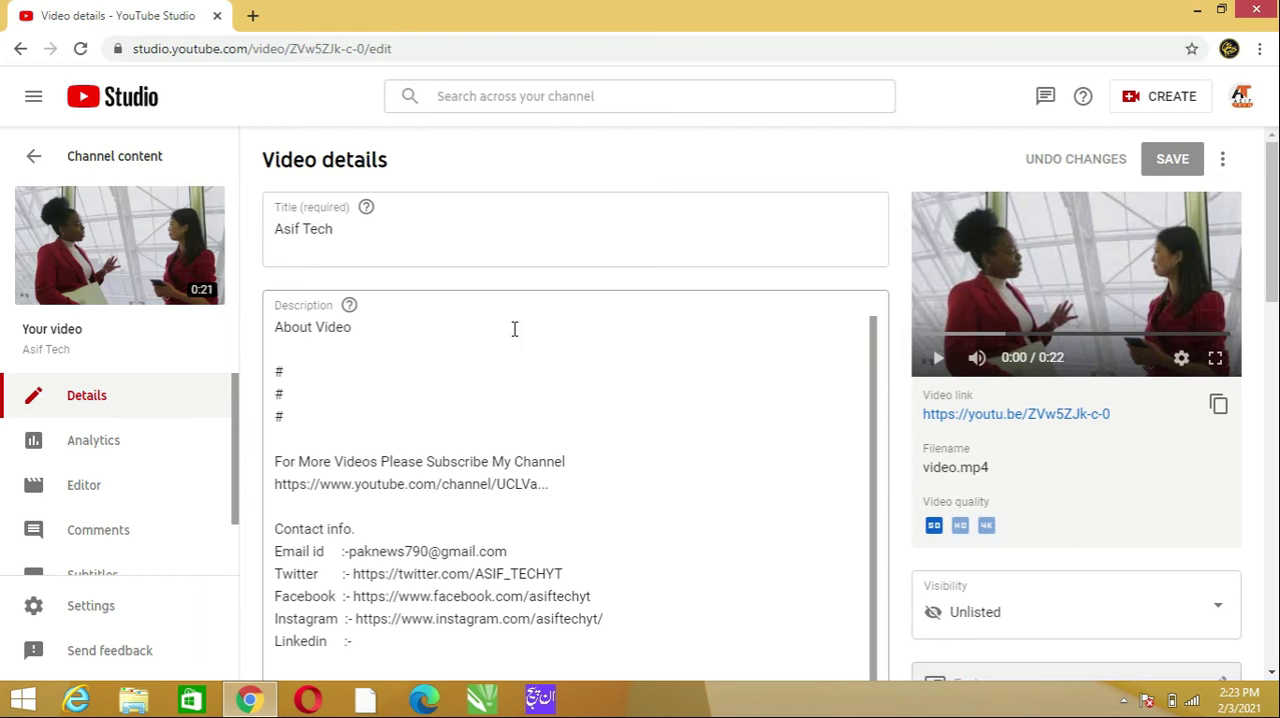
click(102, 493)
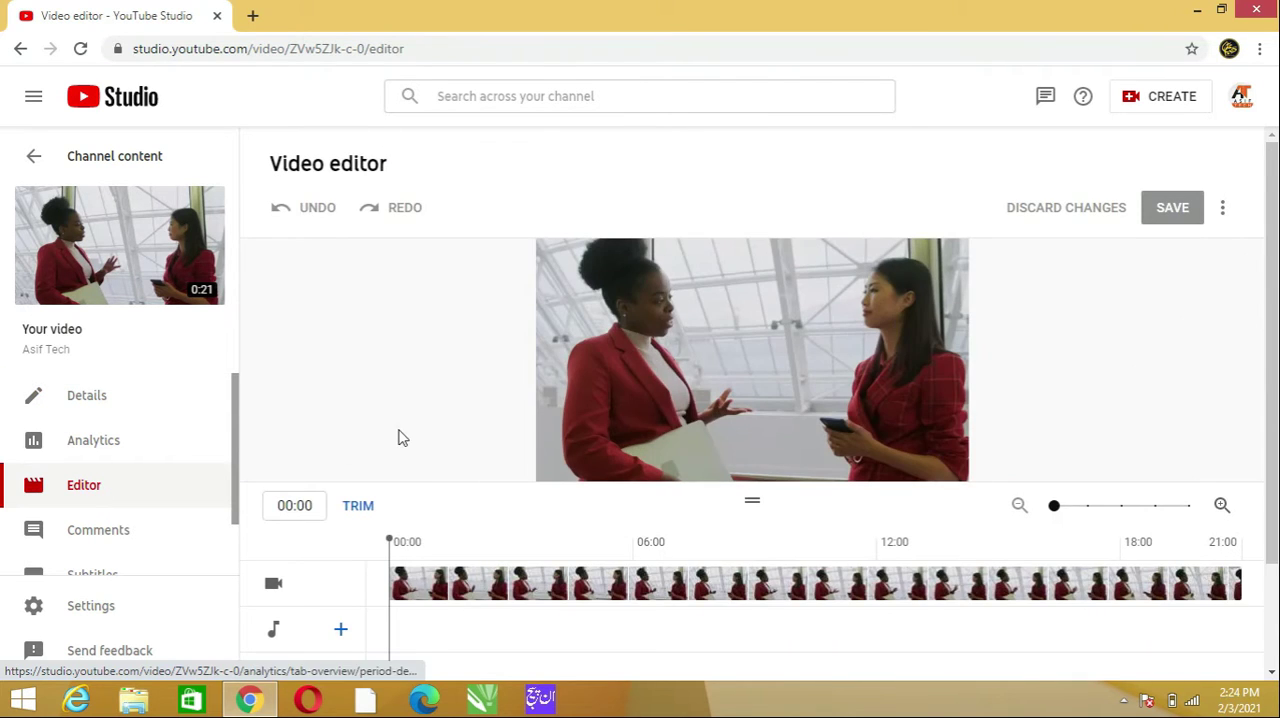
drag(1272, 194, 1268, 220)
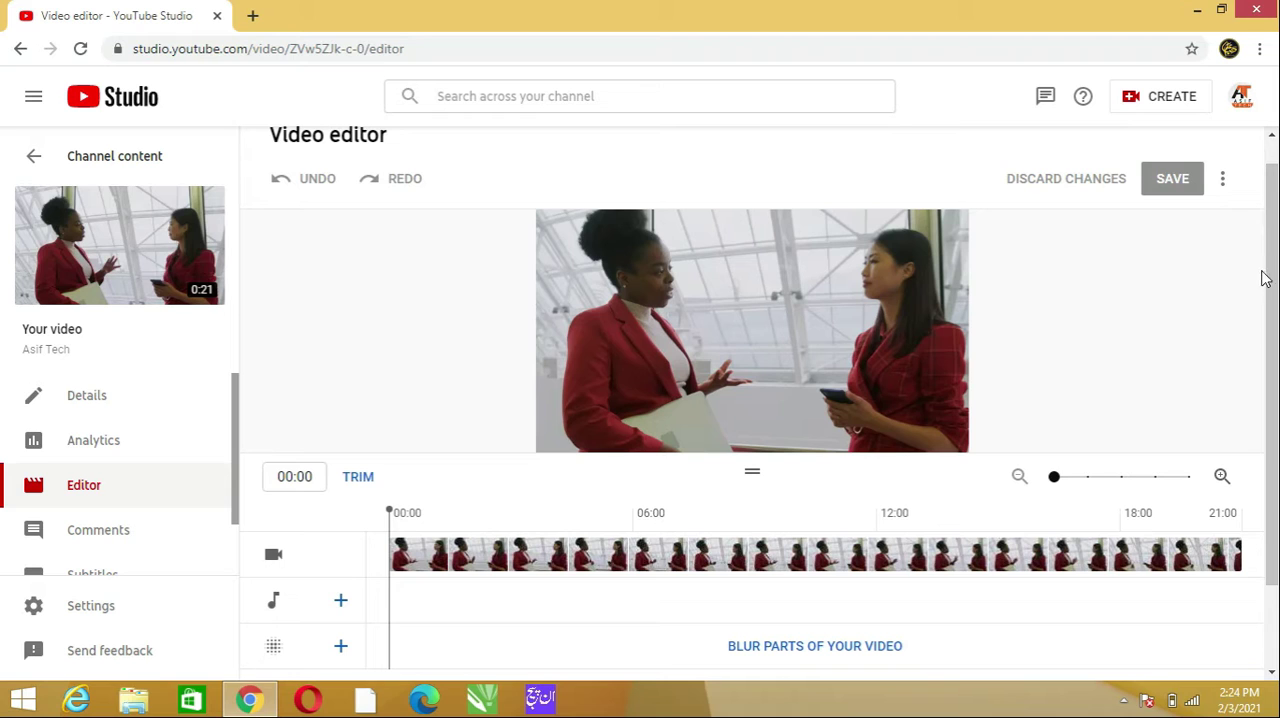
scroll(1268, 278, up, 1)
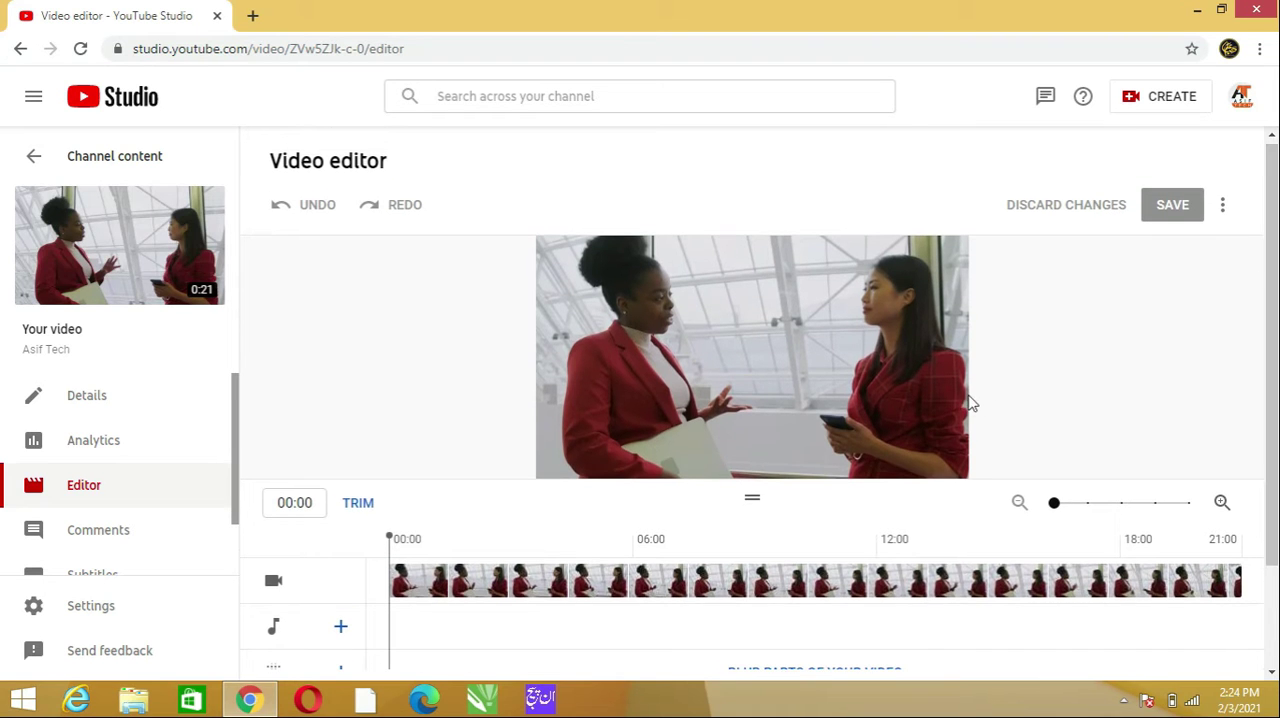
mouse_move(964, 403)
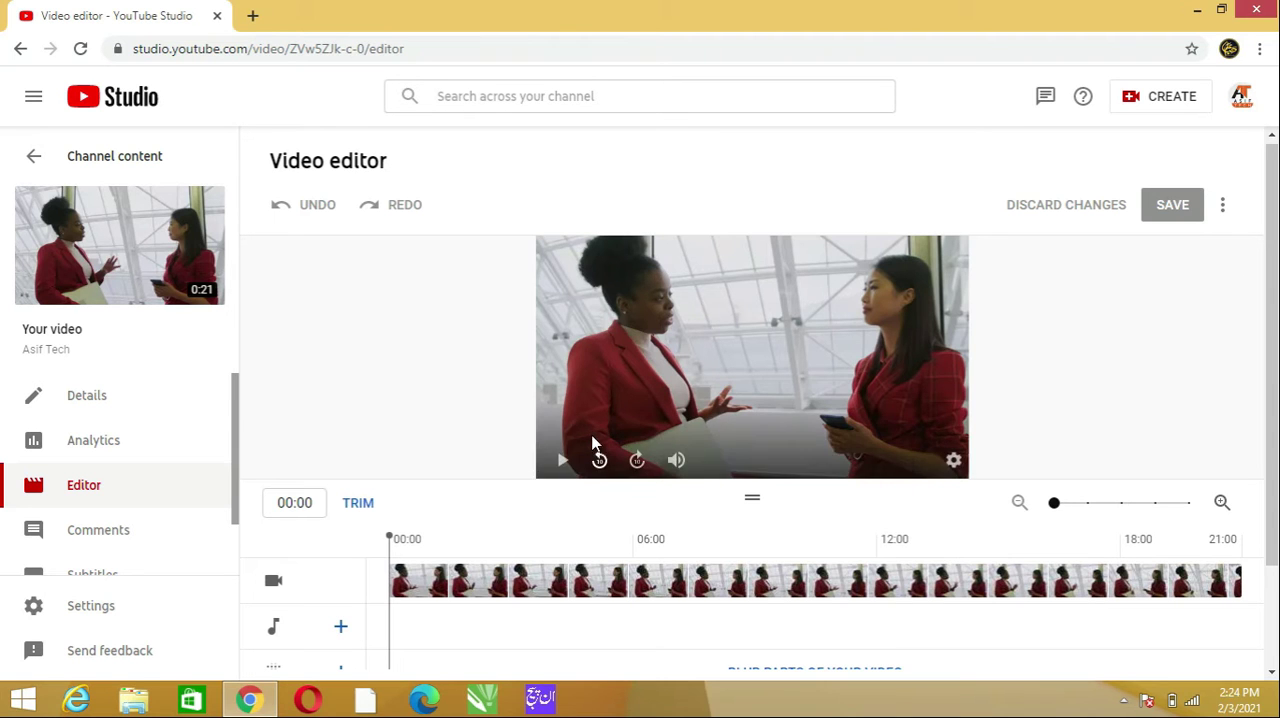
- Add a rectangular custom blur with object tracking and place it over the face of the woman on the left
scroll(1275, 280, down, 1)
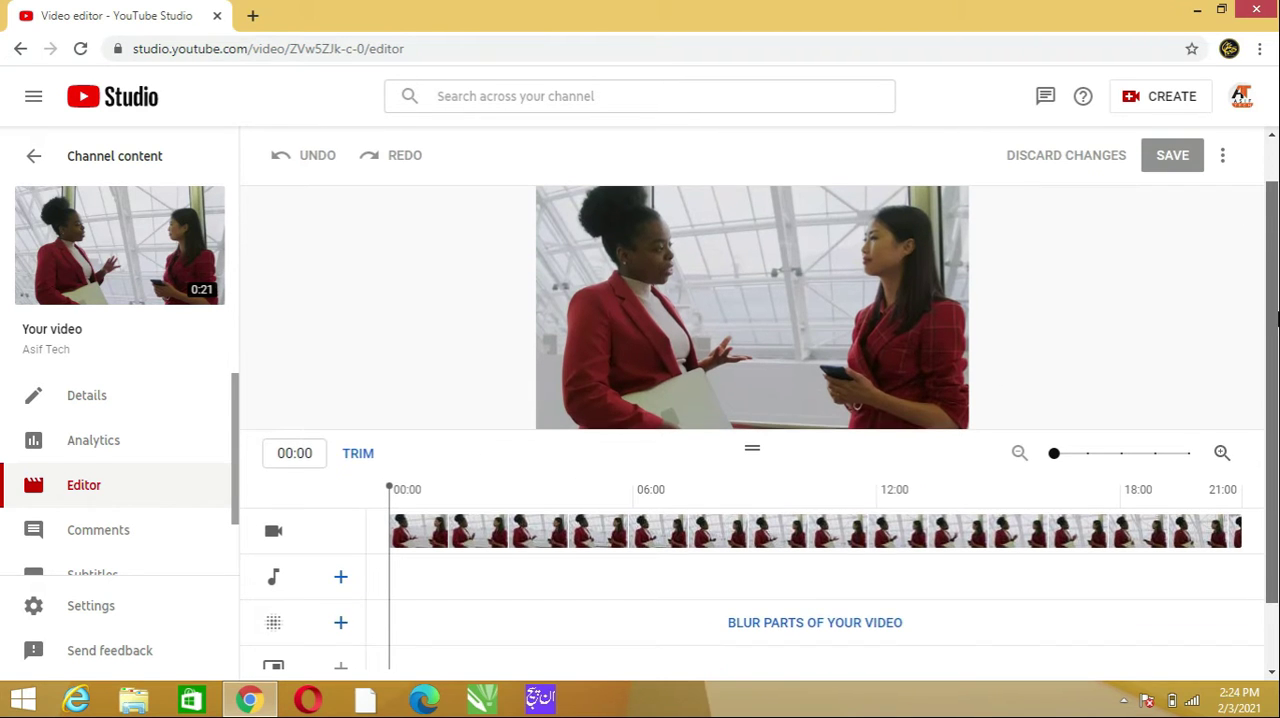
click(820, 630)
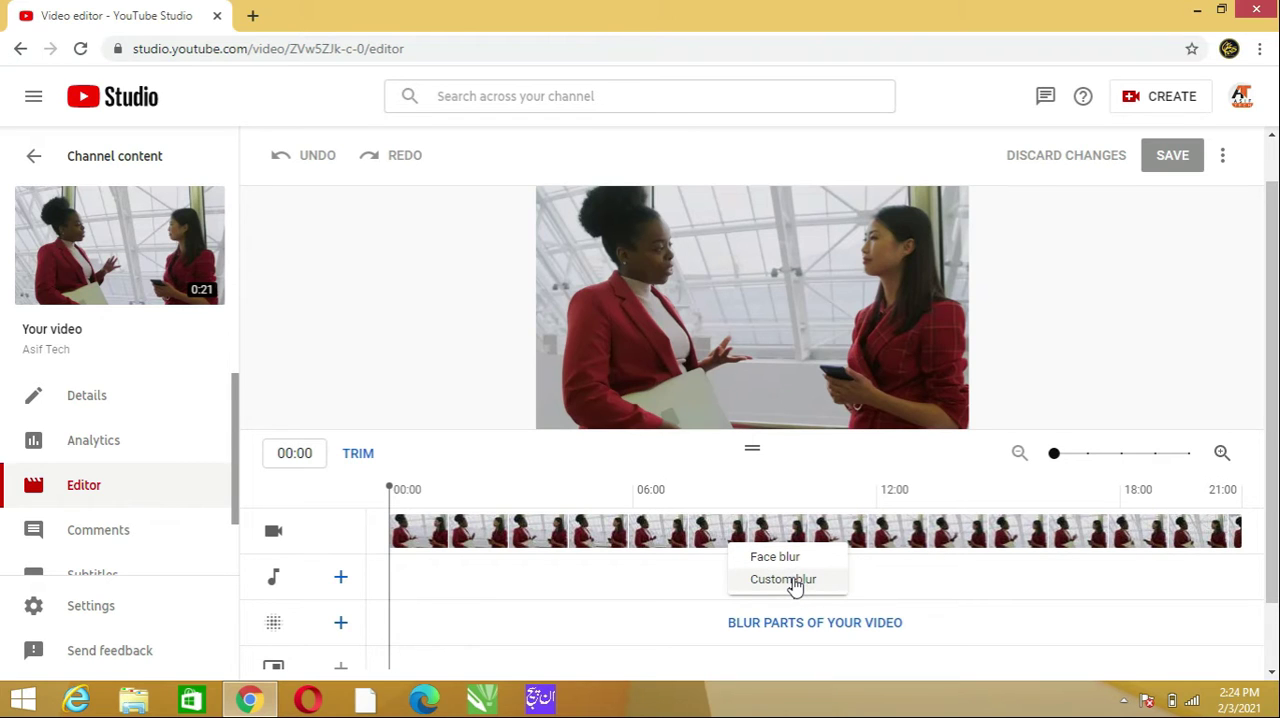
click(796, 580)
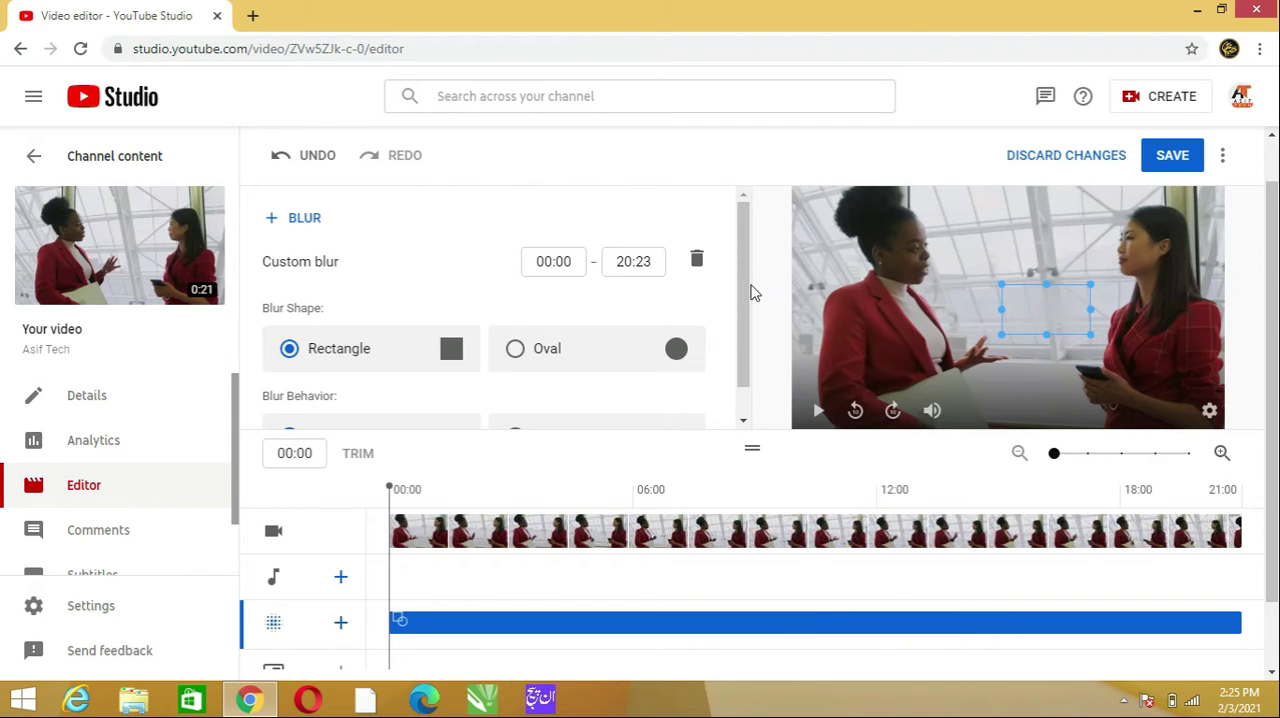
drag(748, 289, 752, 320)
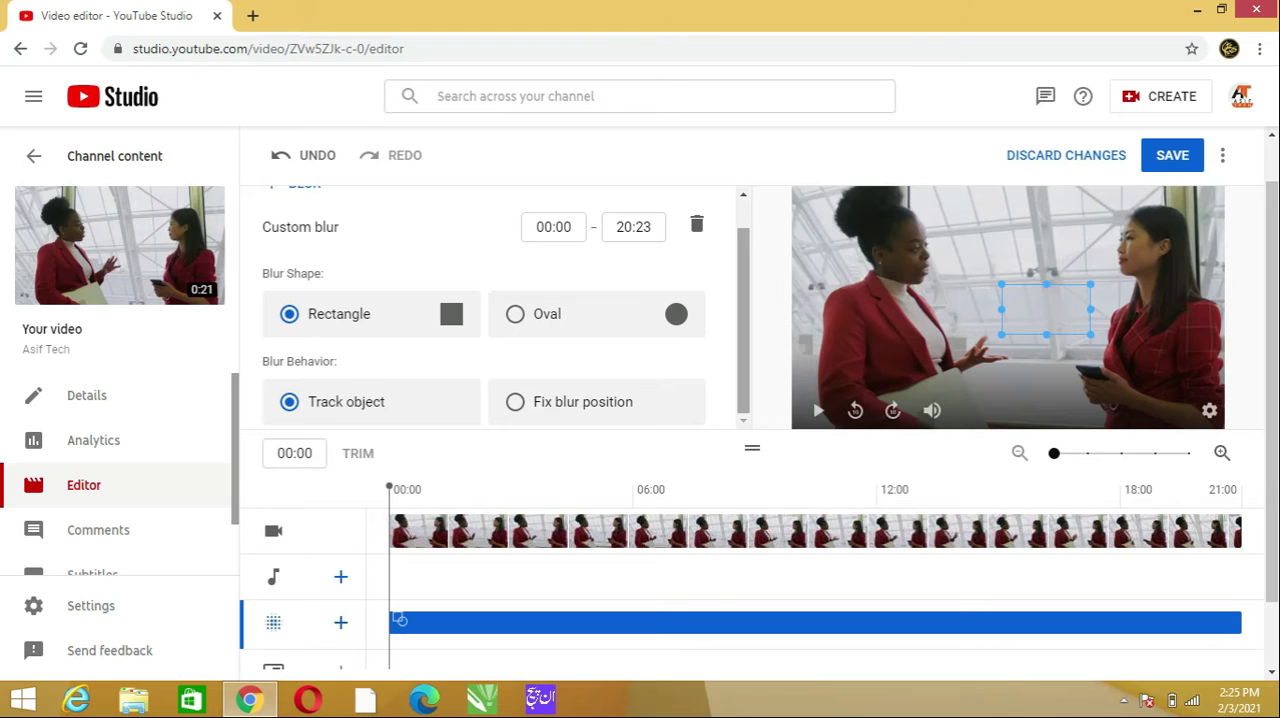
click(307, 408)
click(336, 330)
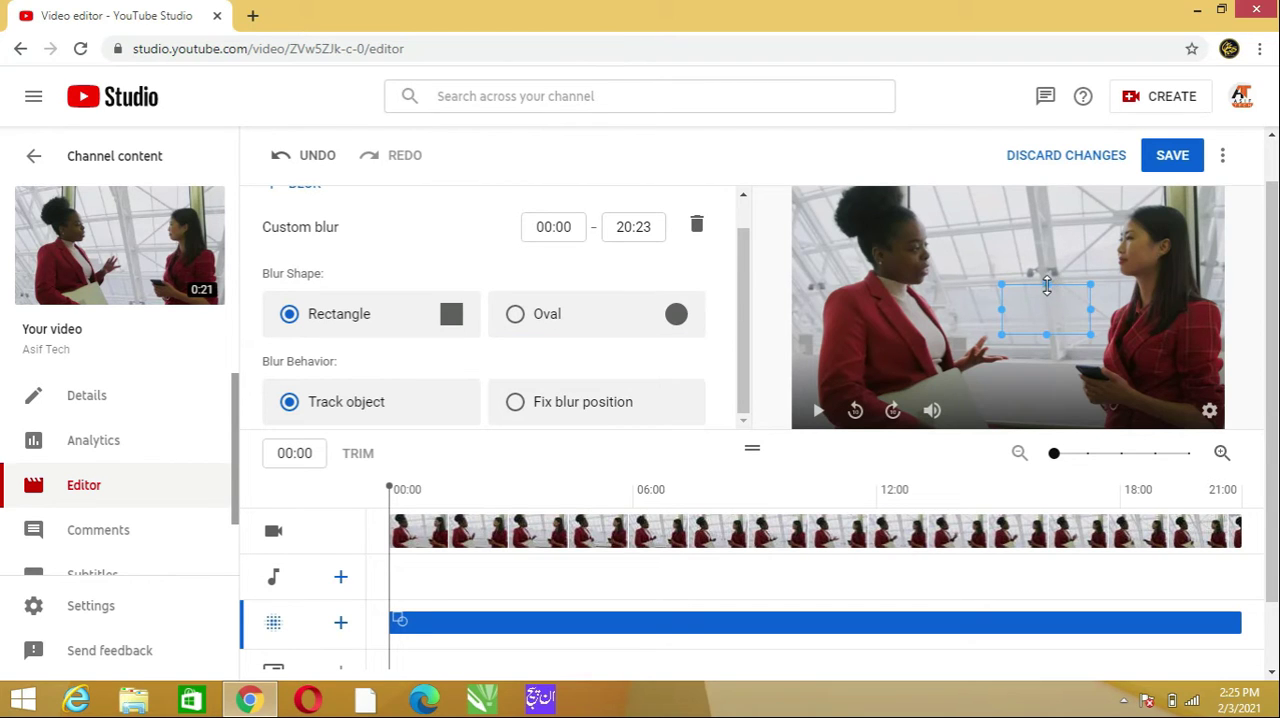
drag(1046, 284, 892, 231)
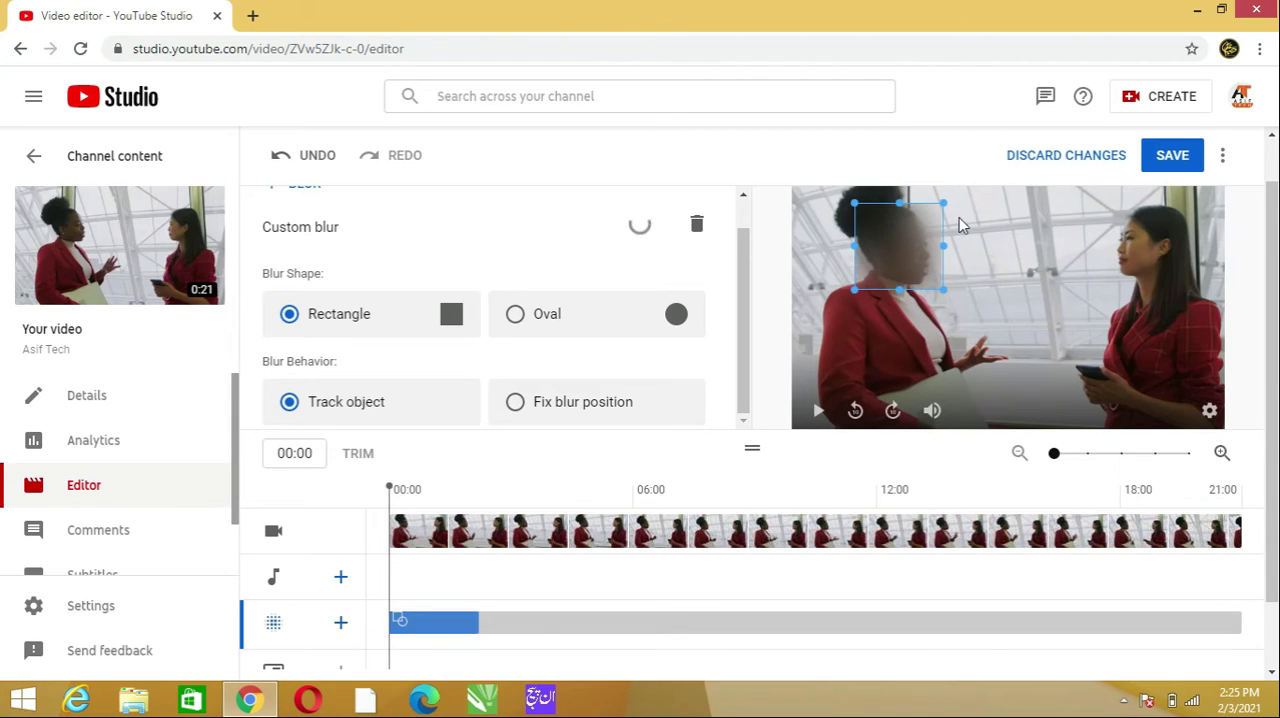
- Try the oval blur shape, return it to rectangle, and set the blur behavior to Fix blur position
click(517, 318)
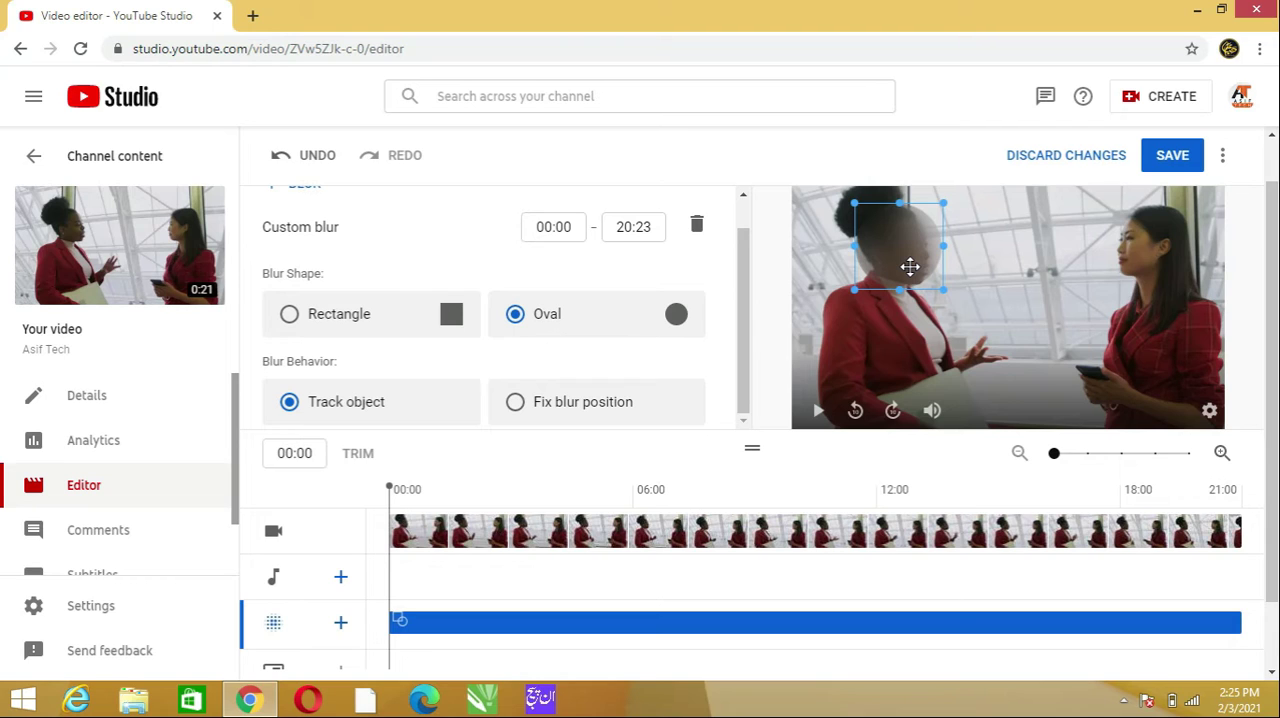
click(375, 320)
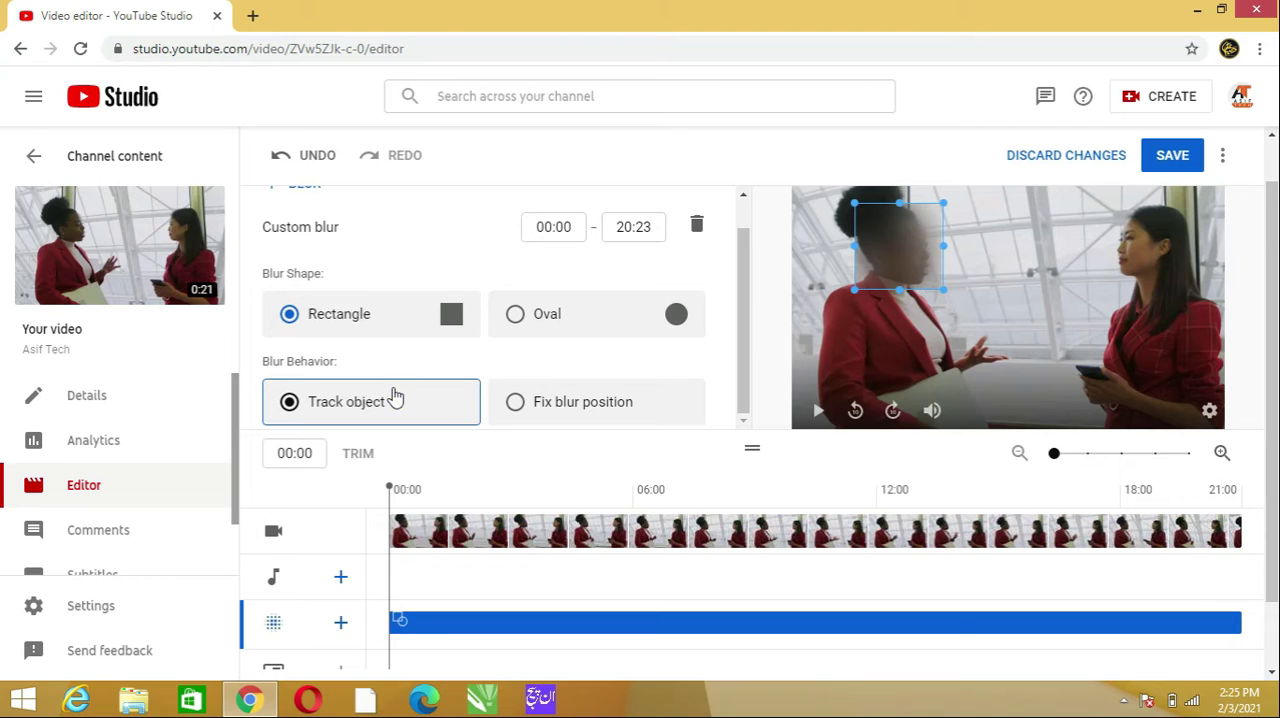
click(512, 403)
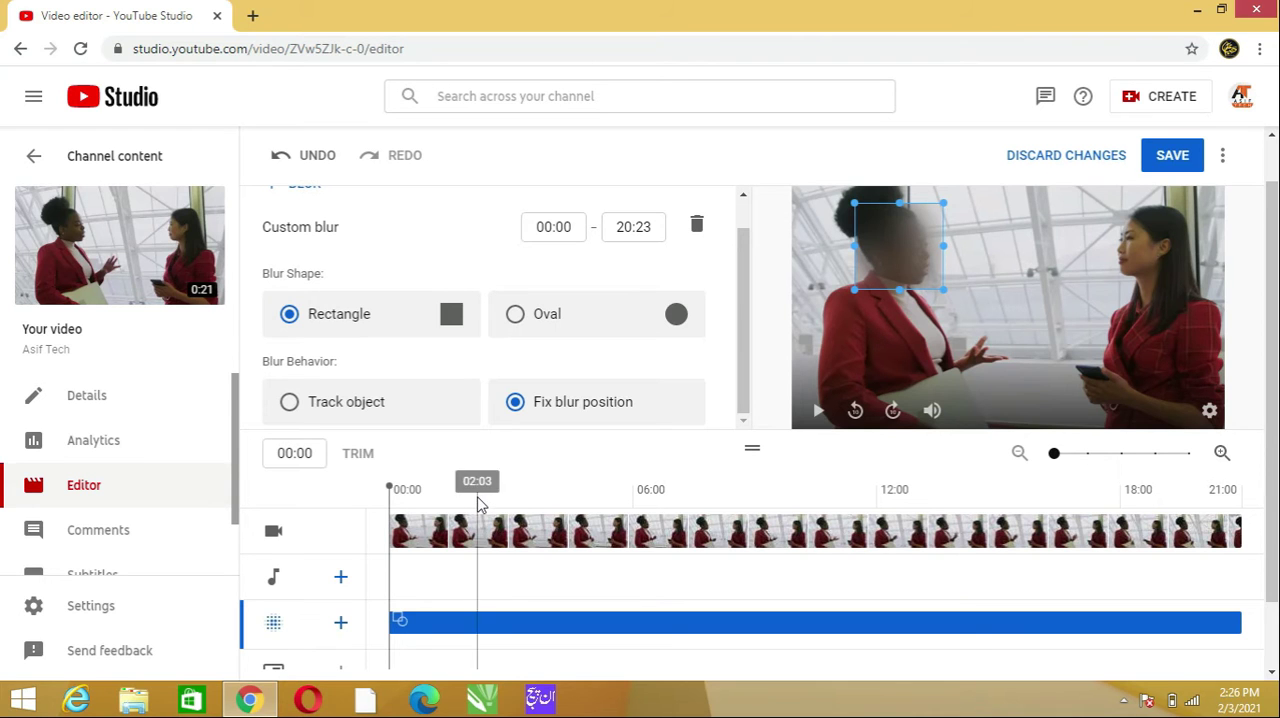
drag(391, 489, 392, 523)
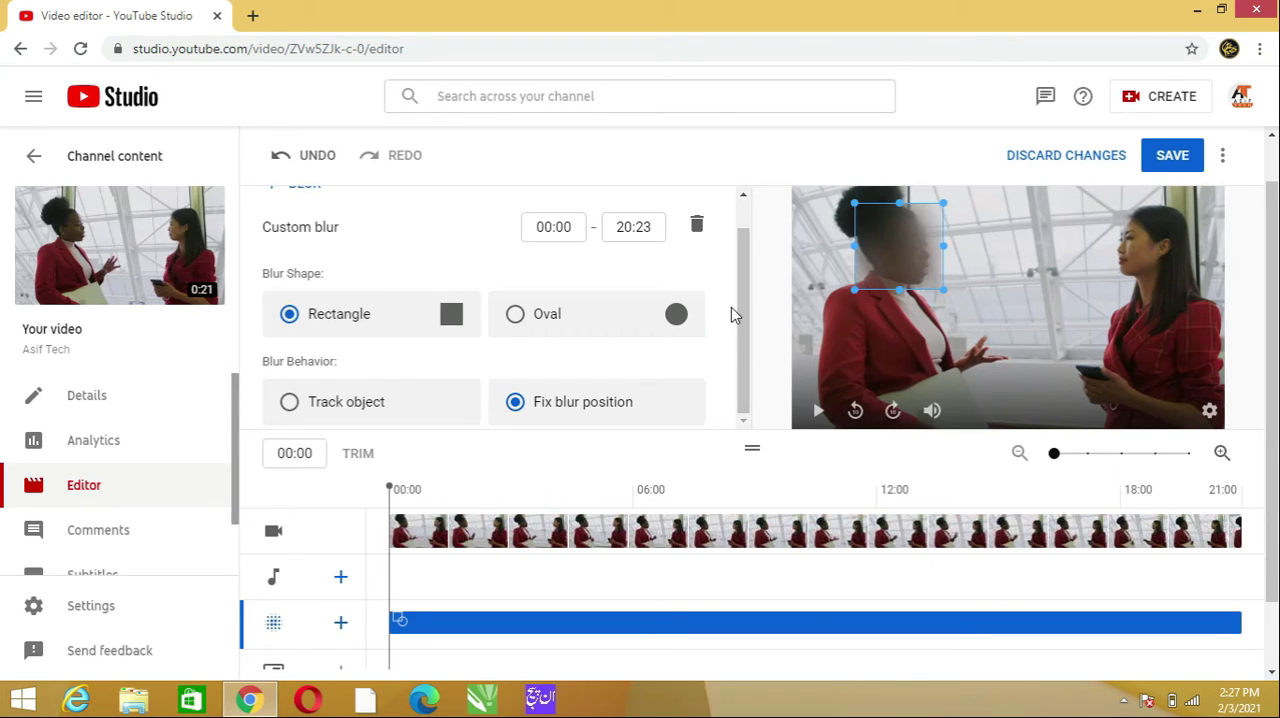
- Delete the custom blur and apply a face blur to only the face of the woman on the left
drag(738, 302, 738, 267)
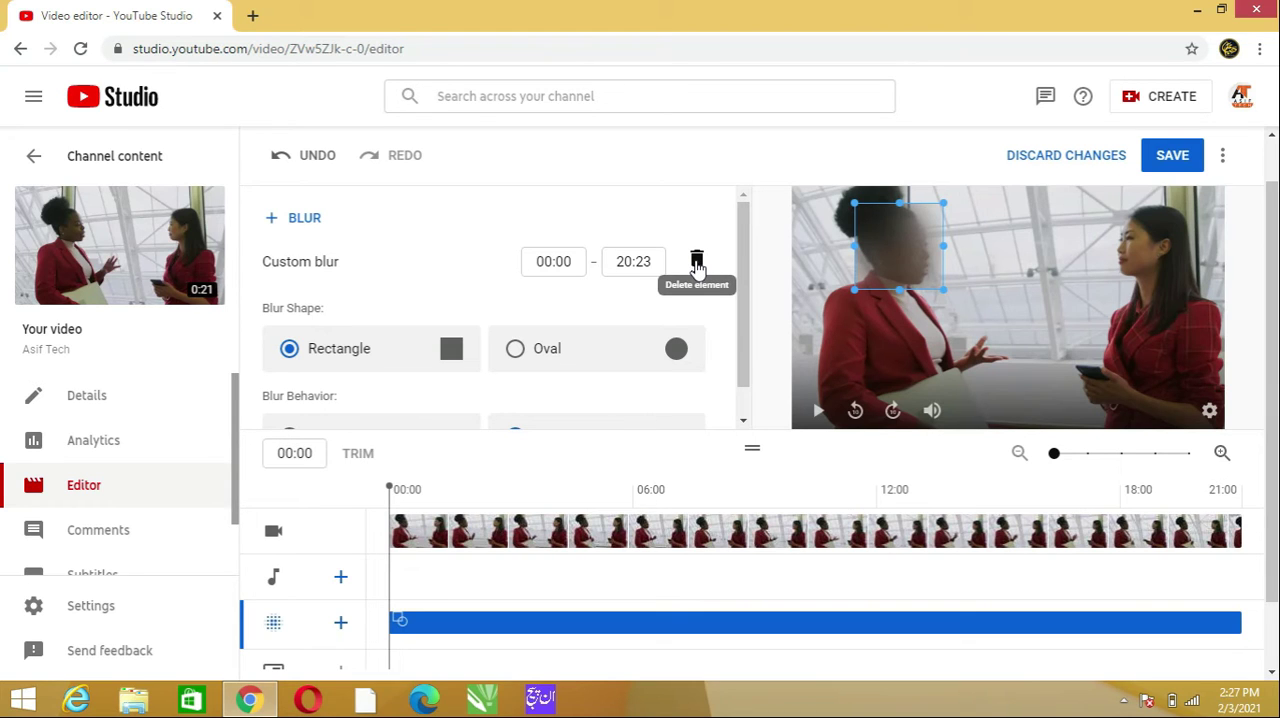
click(697, 262)
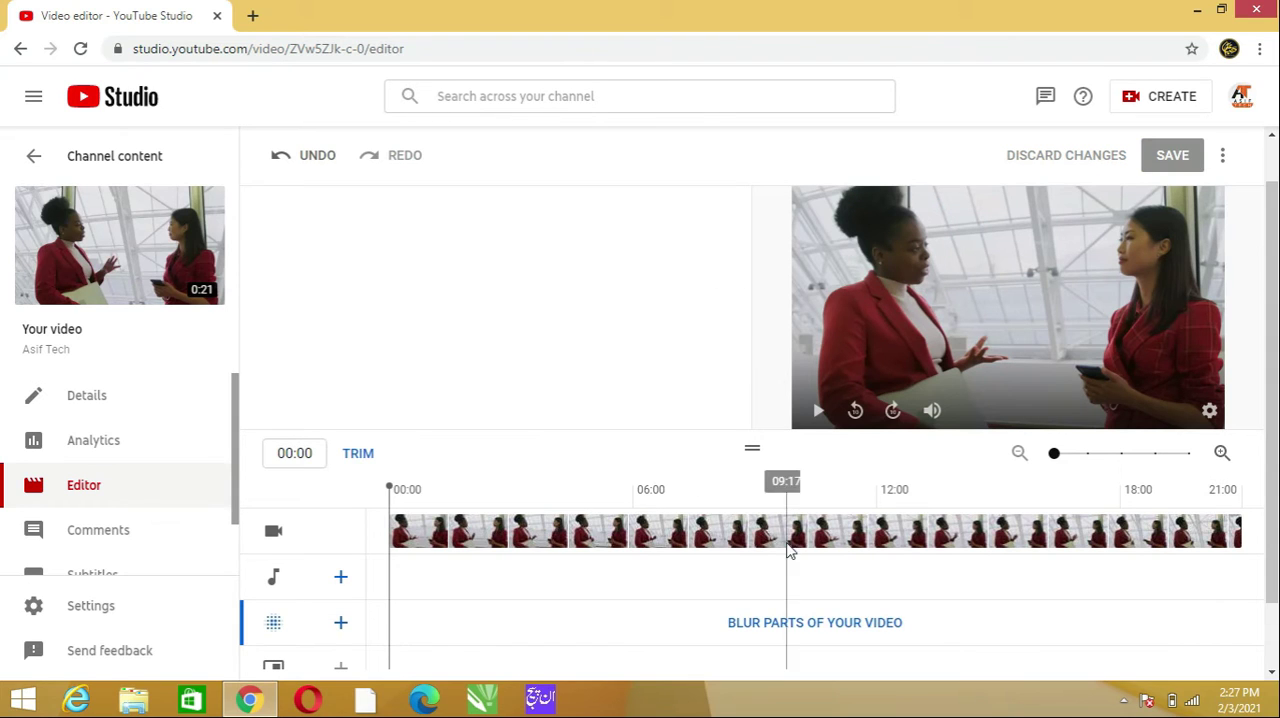
click(800, 622)
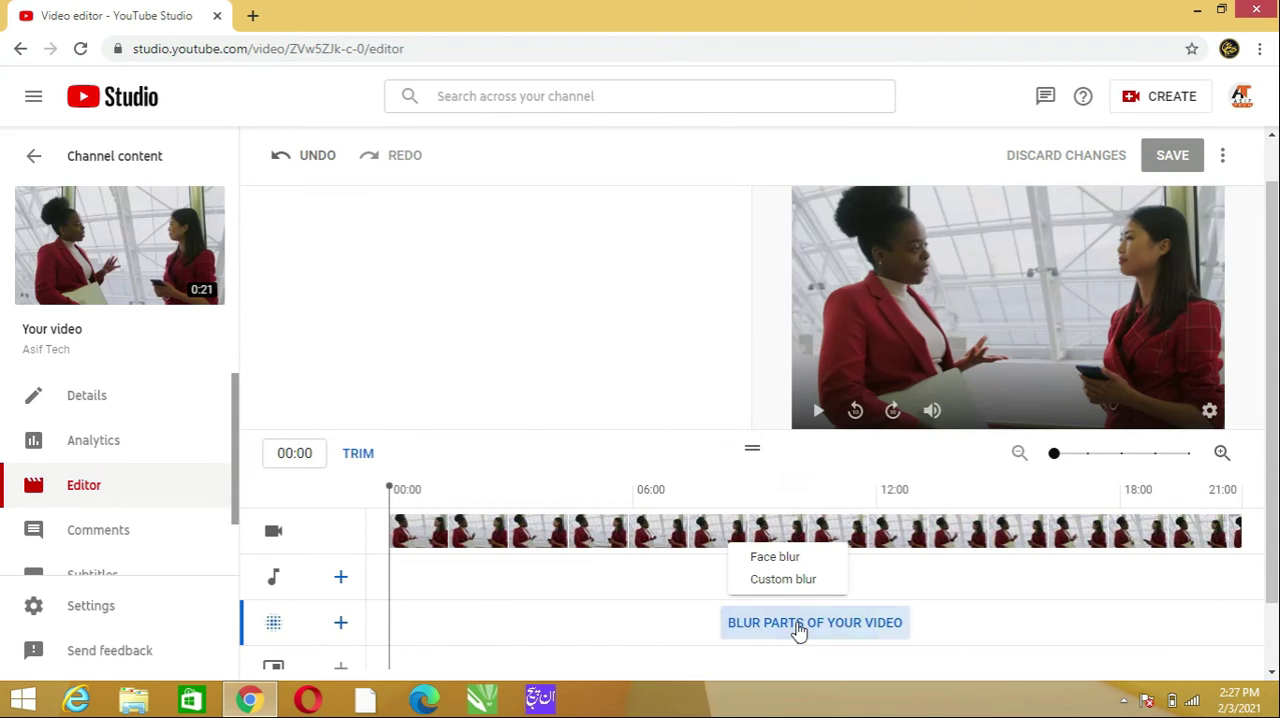
click(788, 562)
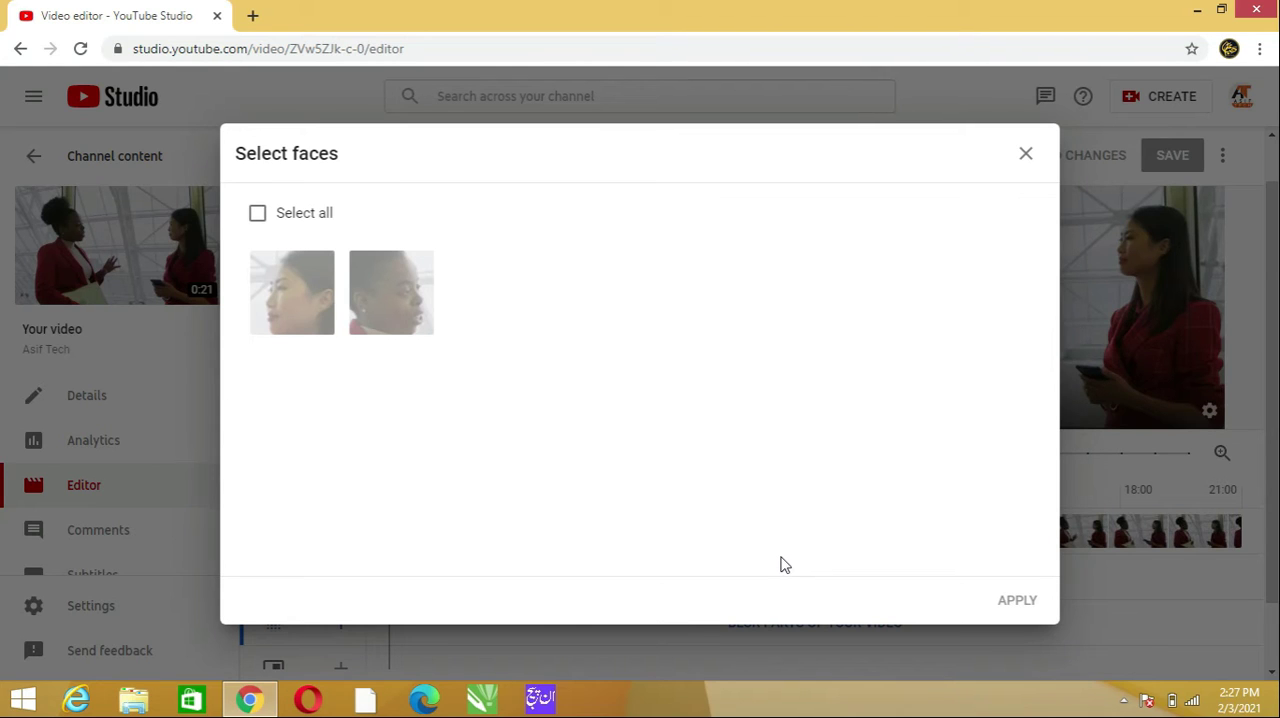
click(409, 318)
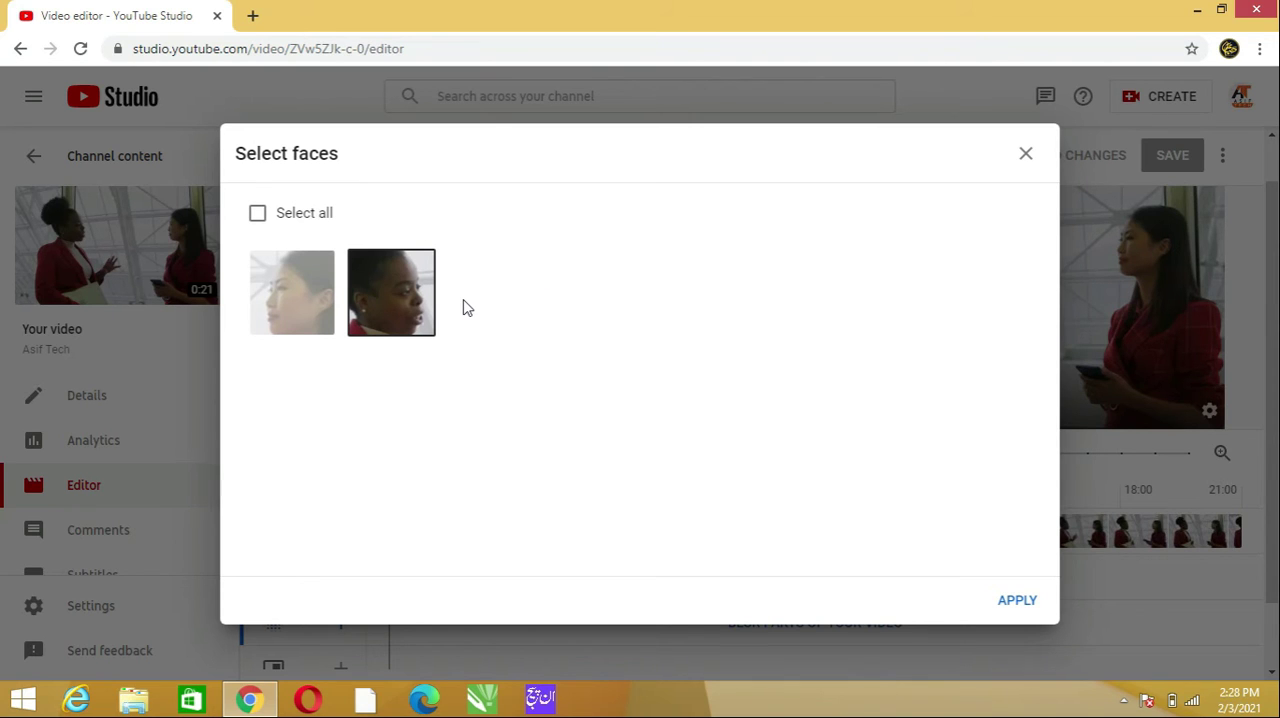
click(298, 292)
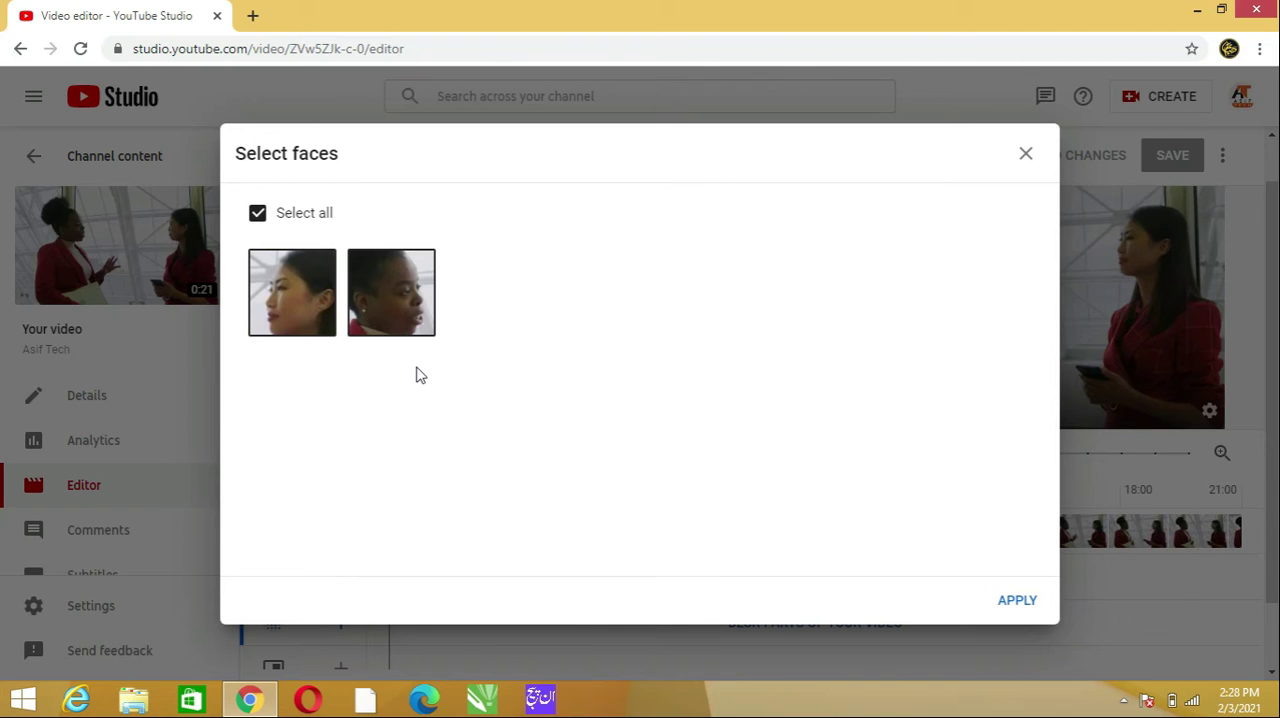
click(293, 305)
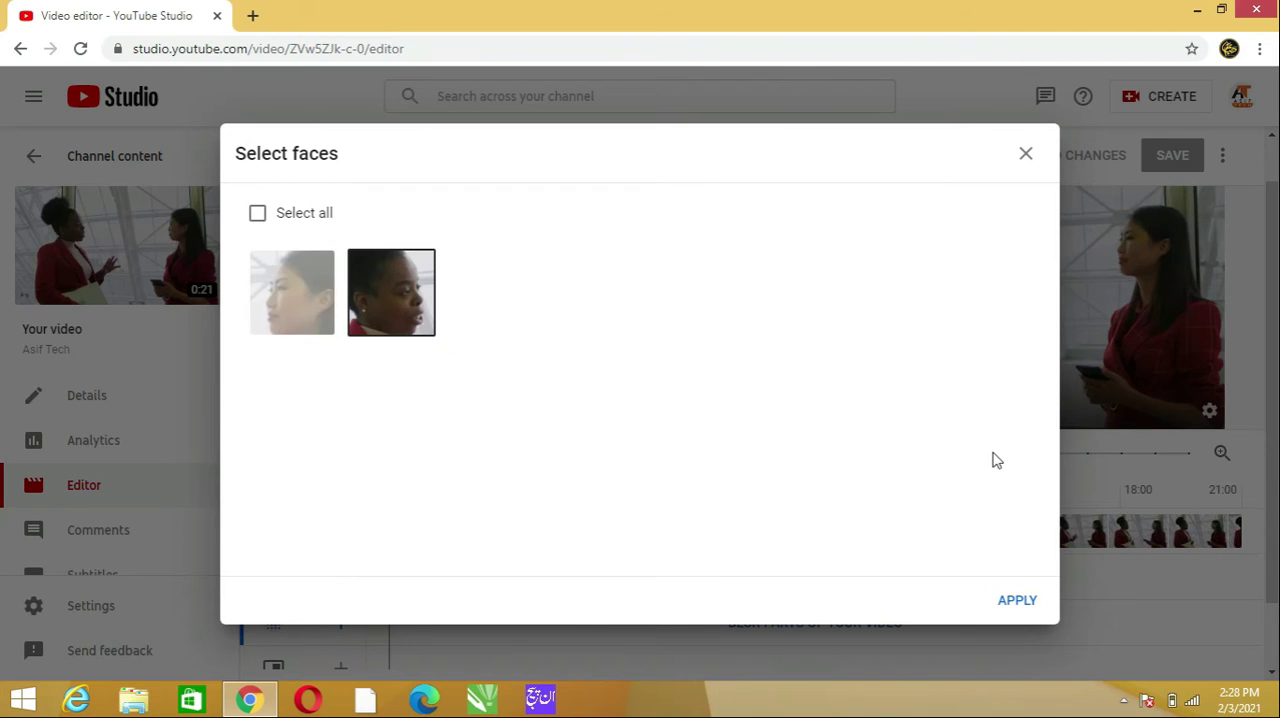
click(1017, 602)
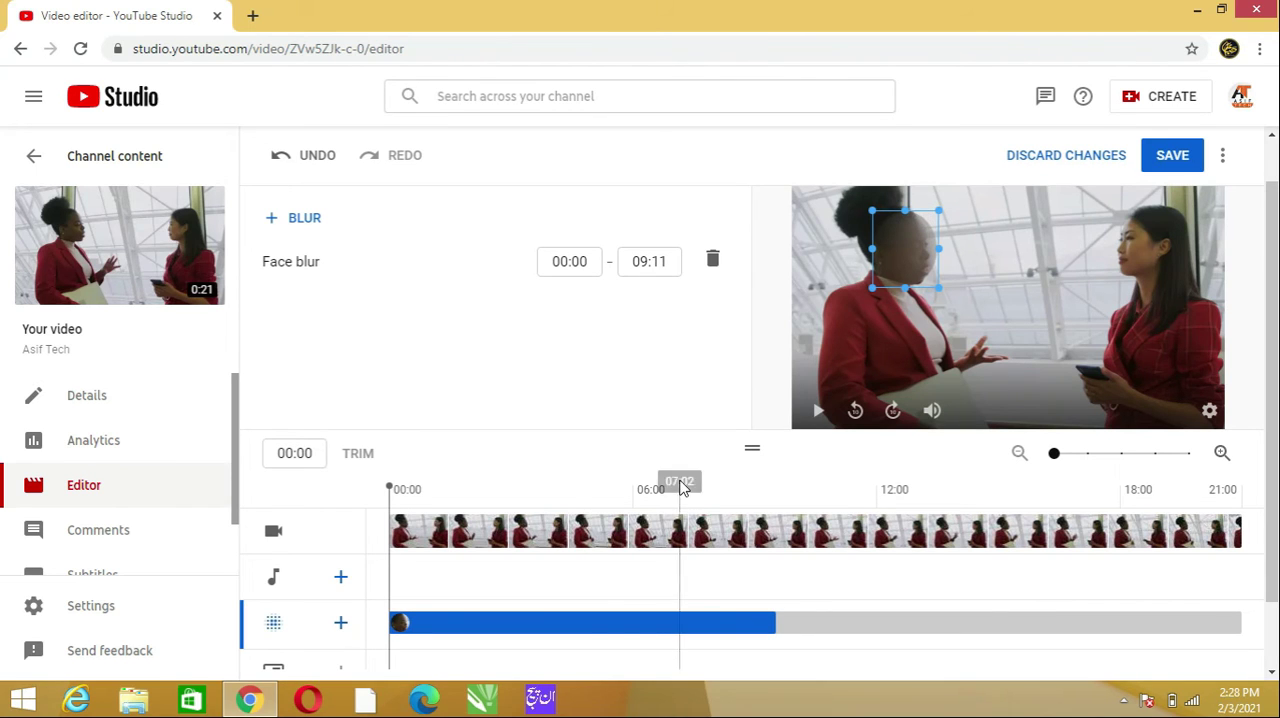
- Preview the clip with the face blur and extend the blur's range to the end of the video, 20:23
key(space)
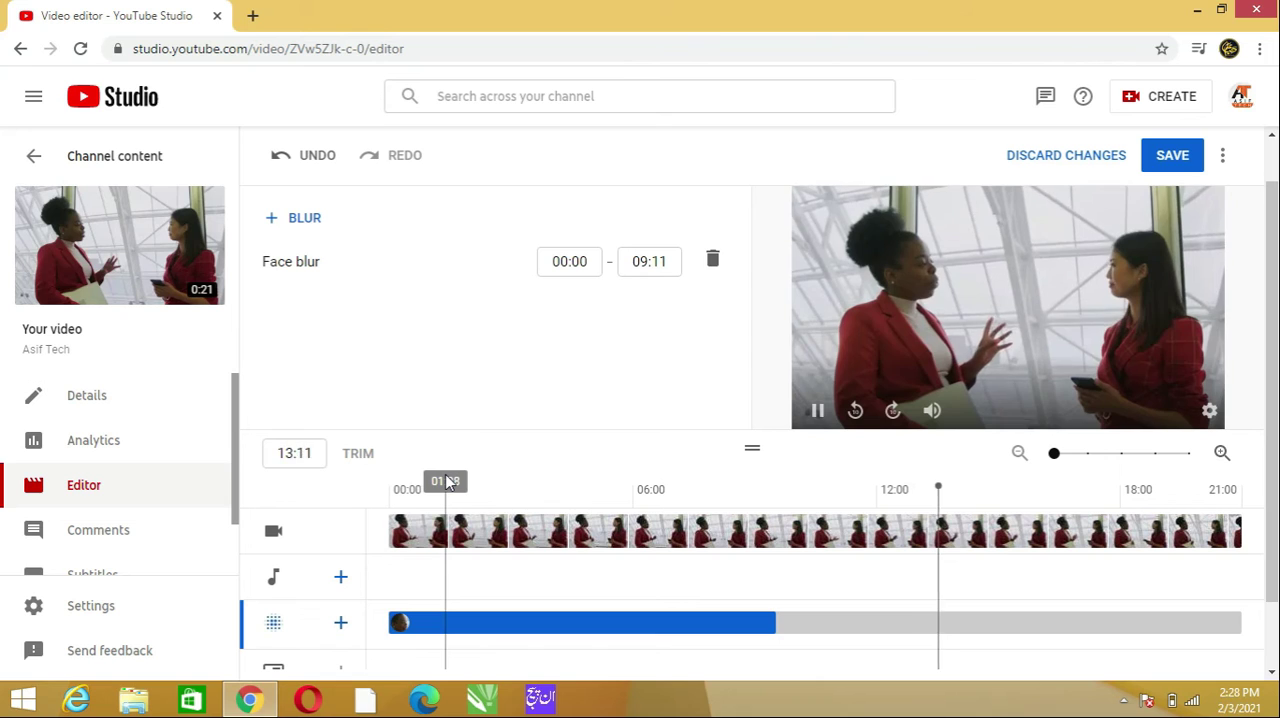
key(space)
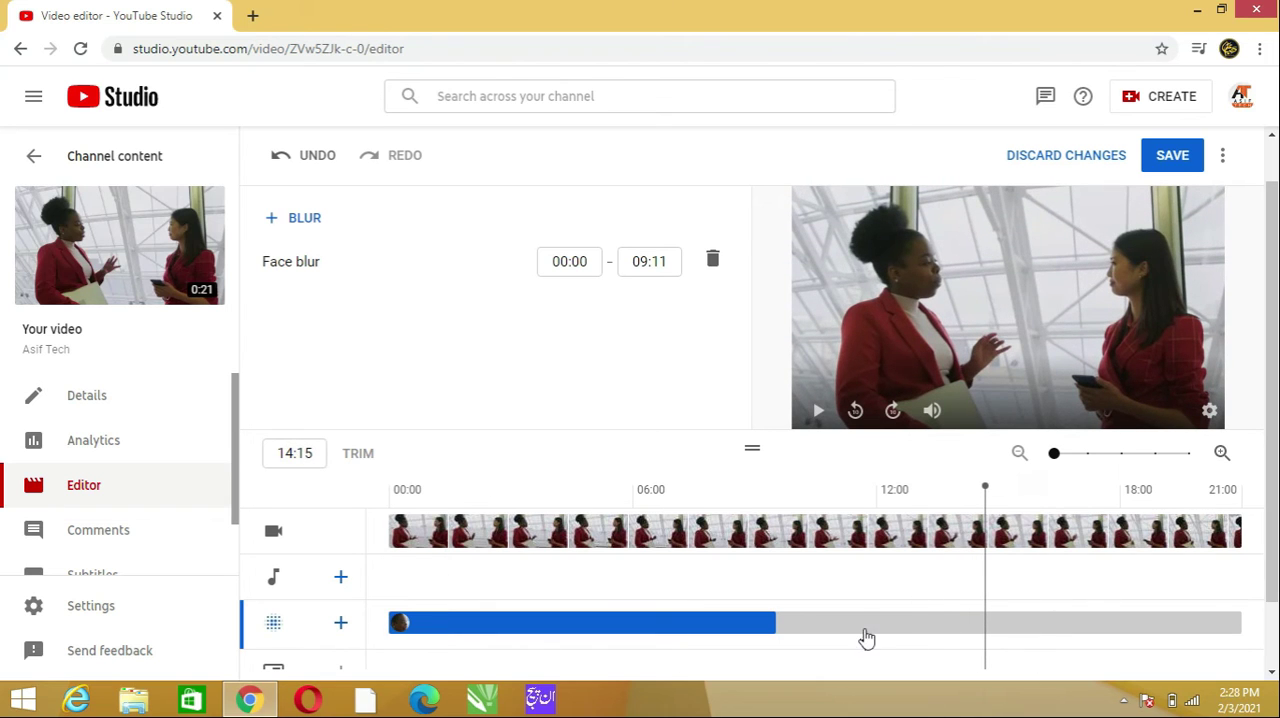
drag(790, 623, 958, 624)
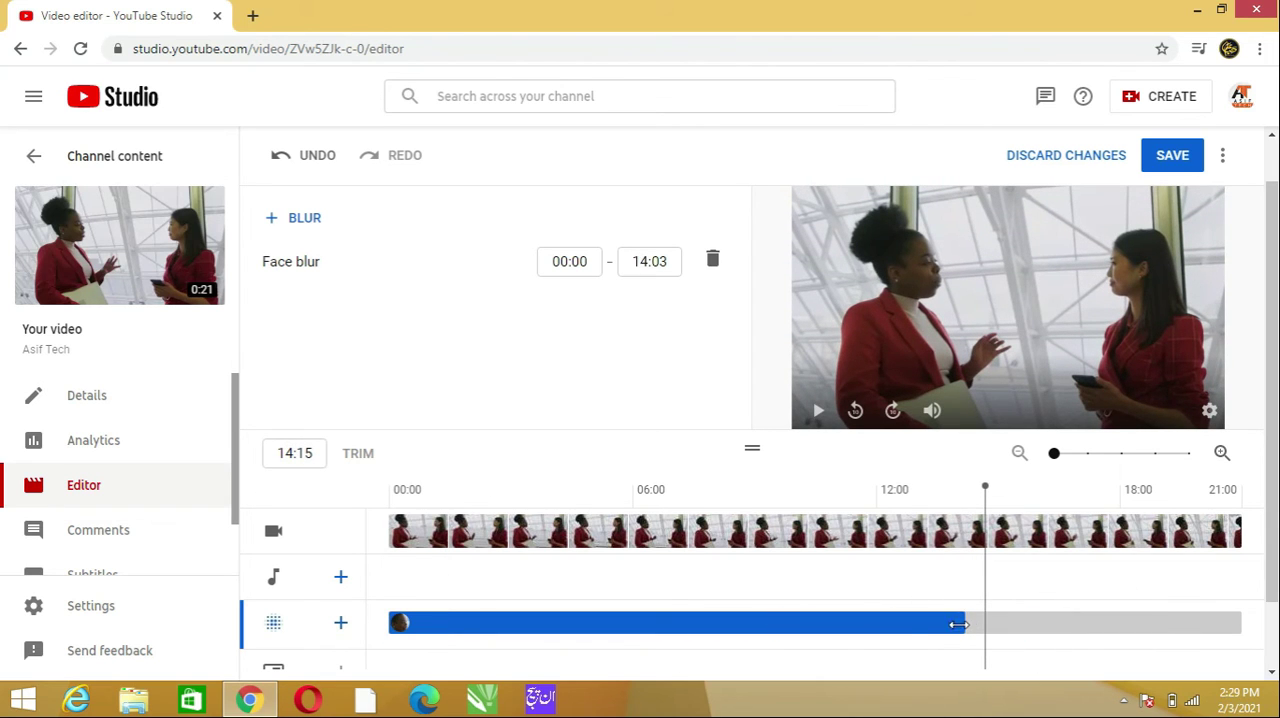
mouse_move(394, 620)
mouse_down()
mouse_move(567, 604)
mouse_move(529, 623)
mouse_move(390, 625)
mouse_up()
drag(966, 622, 1243, 604)
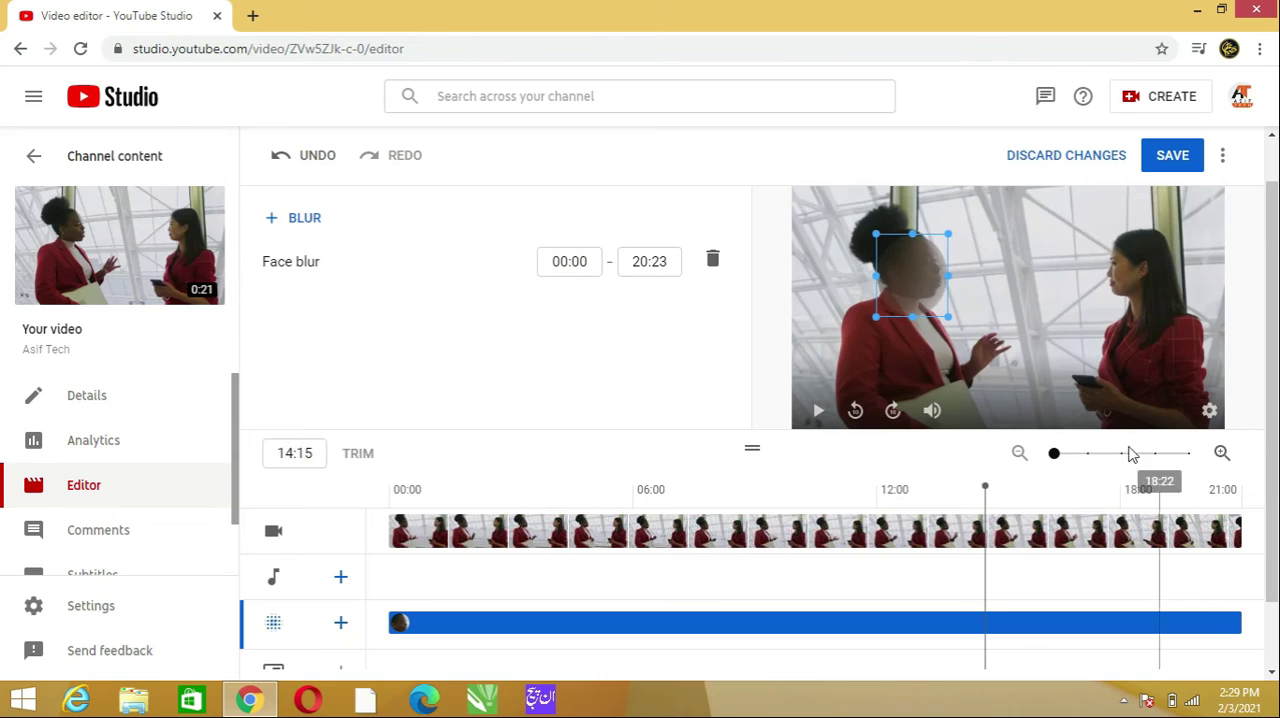
- Scrub back through the timeline to 00:24 to check how the blur follows the face
click(857, 505)
click(823, 508)
drag(808, 512, 556, 545)
click(459, 500)
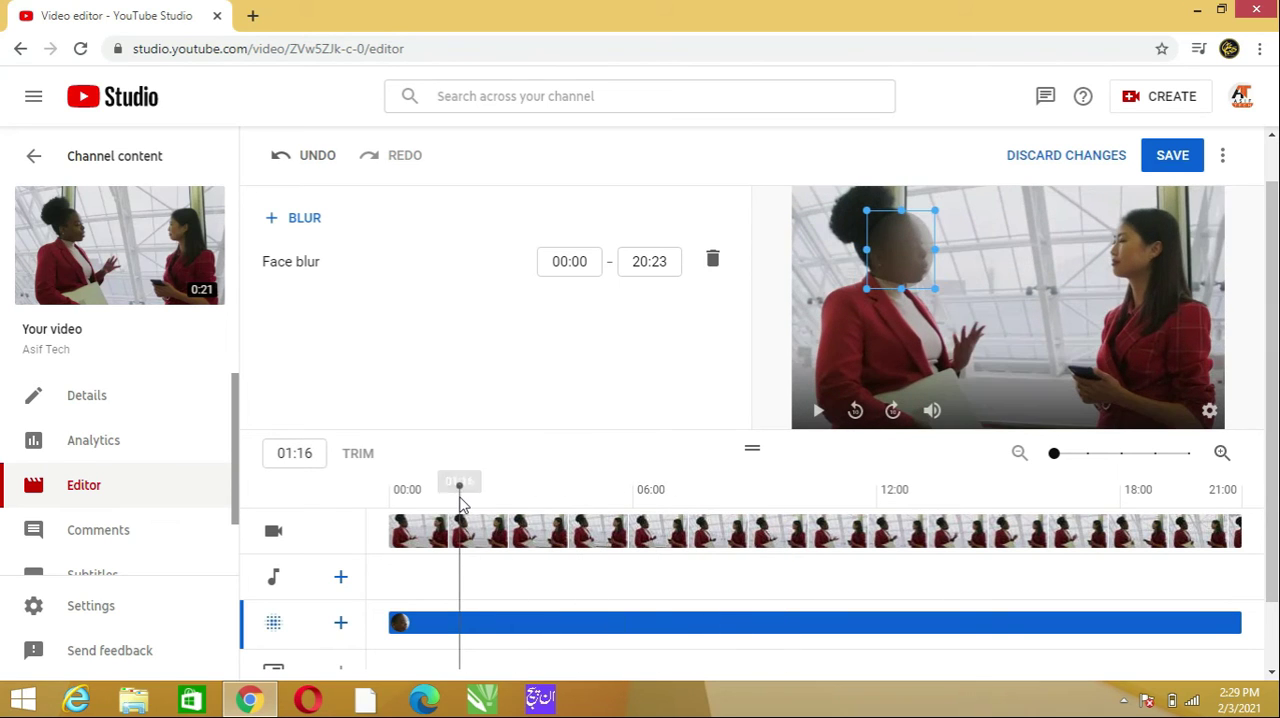
click(431, 497)
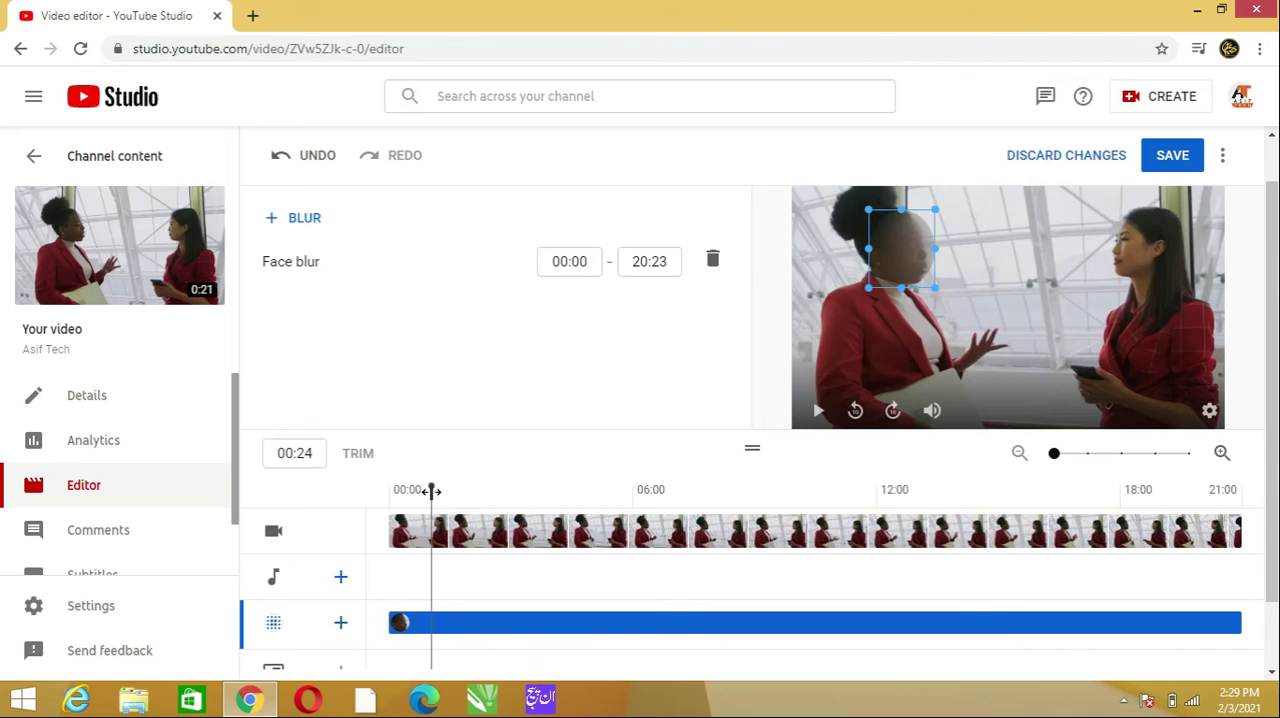
- Replace the face blur with an oval custom blur and draw a second, rectangular one over the face of the woman on the left
click(710, 264)
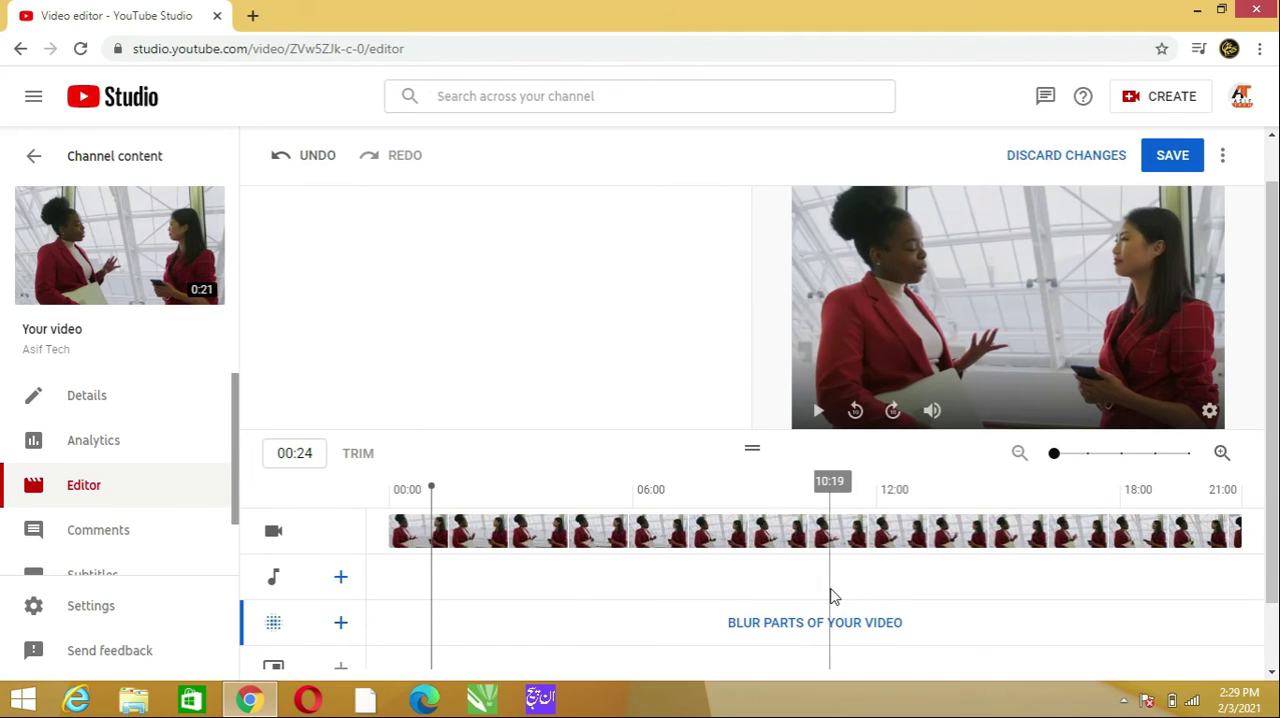
click(810, 624)
click(783, 582)
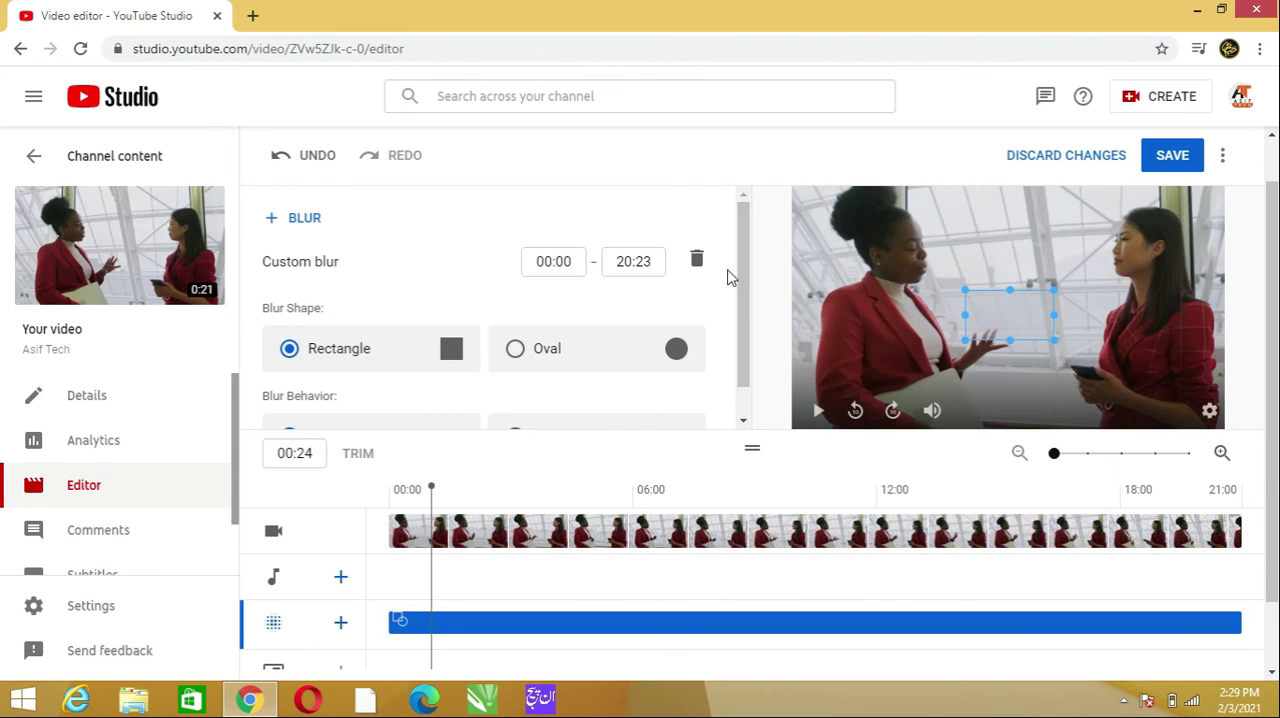
drag(746, 280, 746, 334)
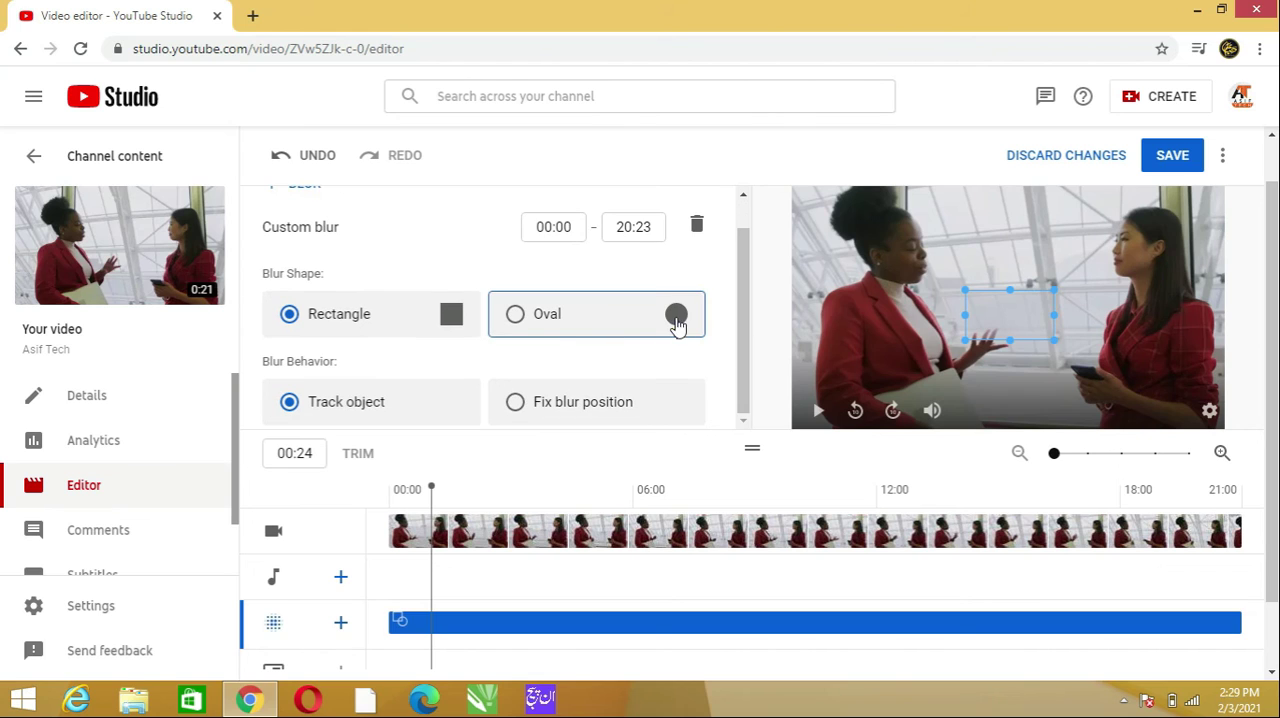
click(560, 322)
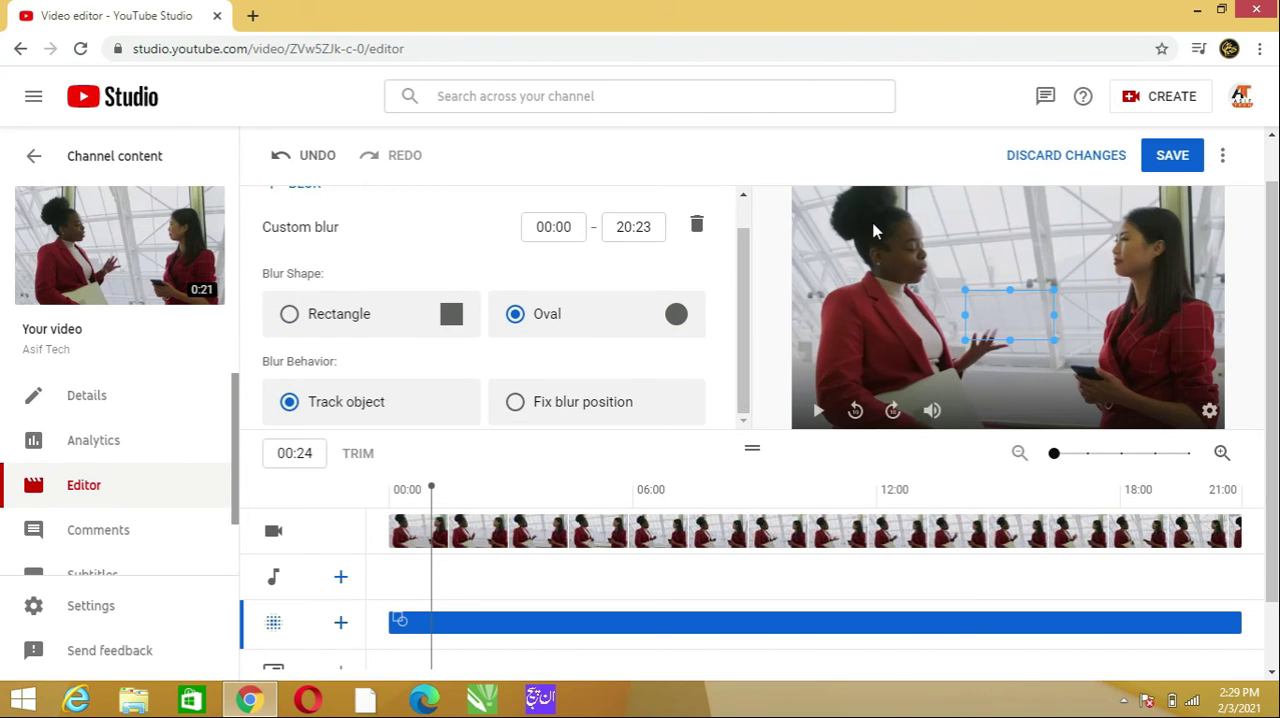
mouse_move(886, 222)
mouse_down()
mouse_move(958, 300)
mouse_move(952, 290)
mouse_up()
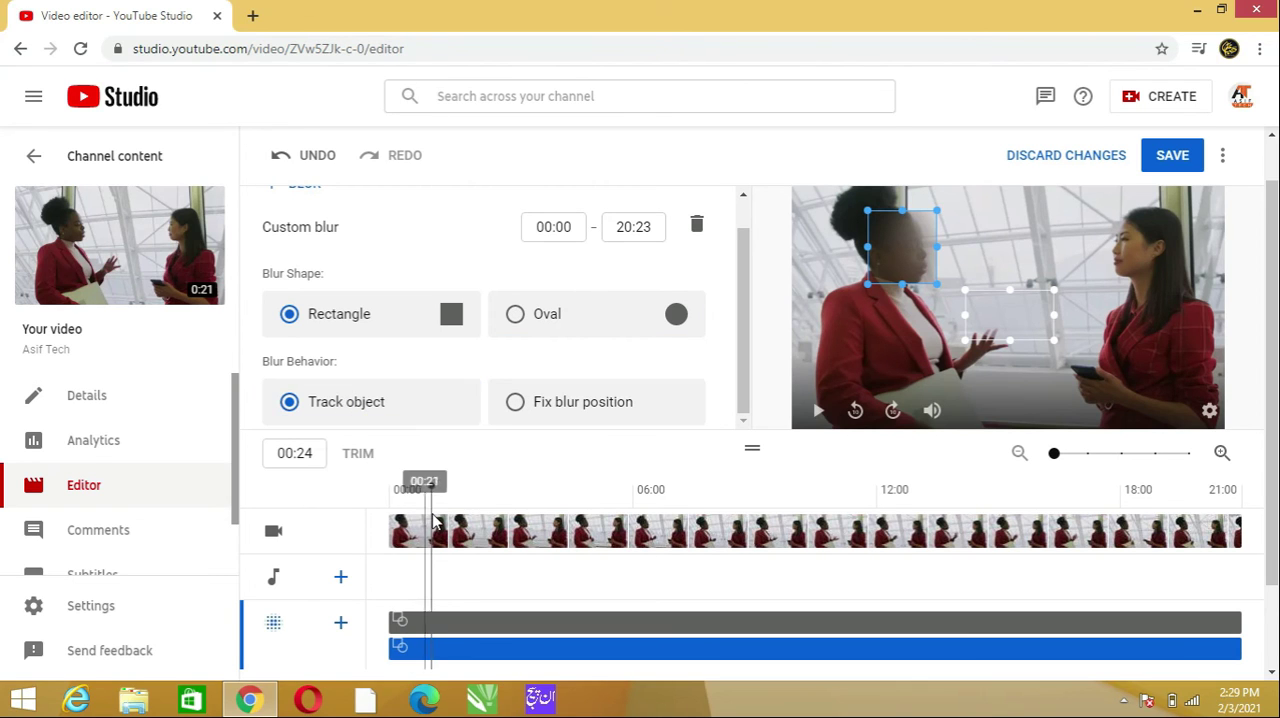
- Delete the oval custom blur located between the two women
mouse_move(432, 489)
mouse_down()
mouse_move(389, 491)
mouse_move(445, 490)
mouse_move(409, 497)
mouse_up()
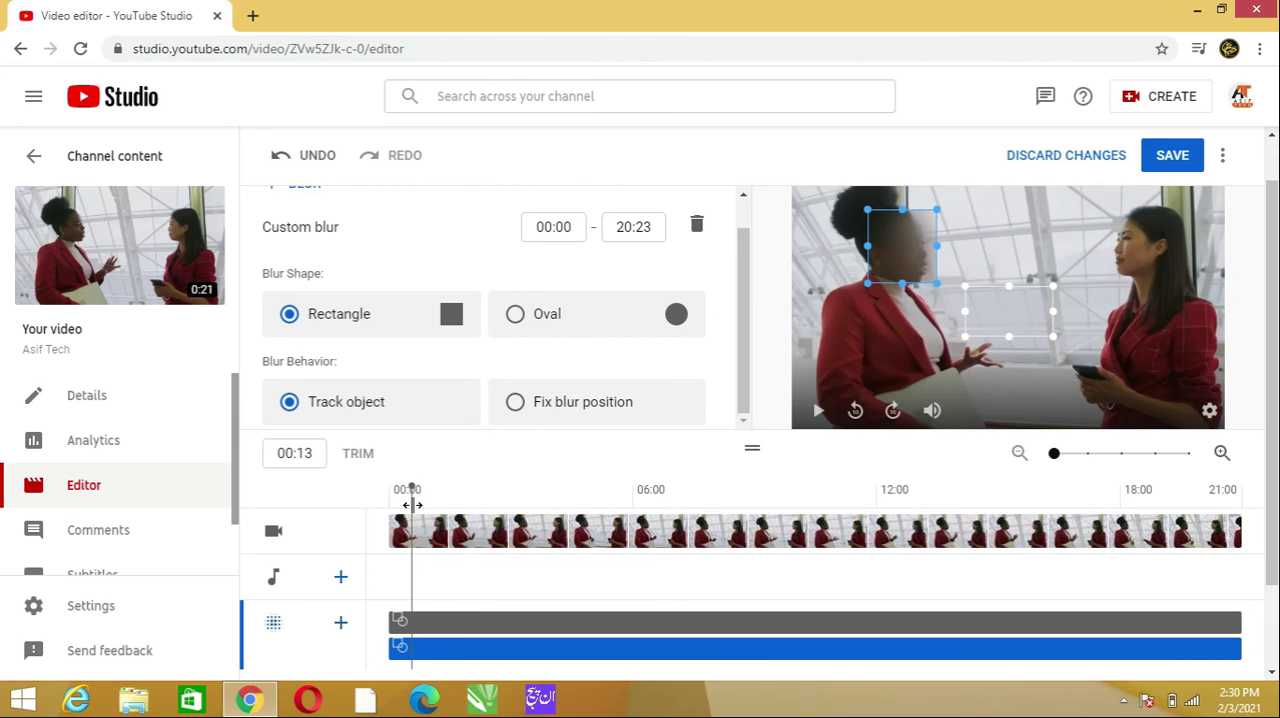
click(677, 626)
click(642, 624)
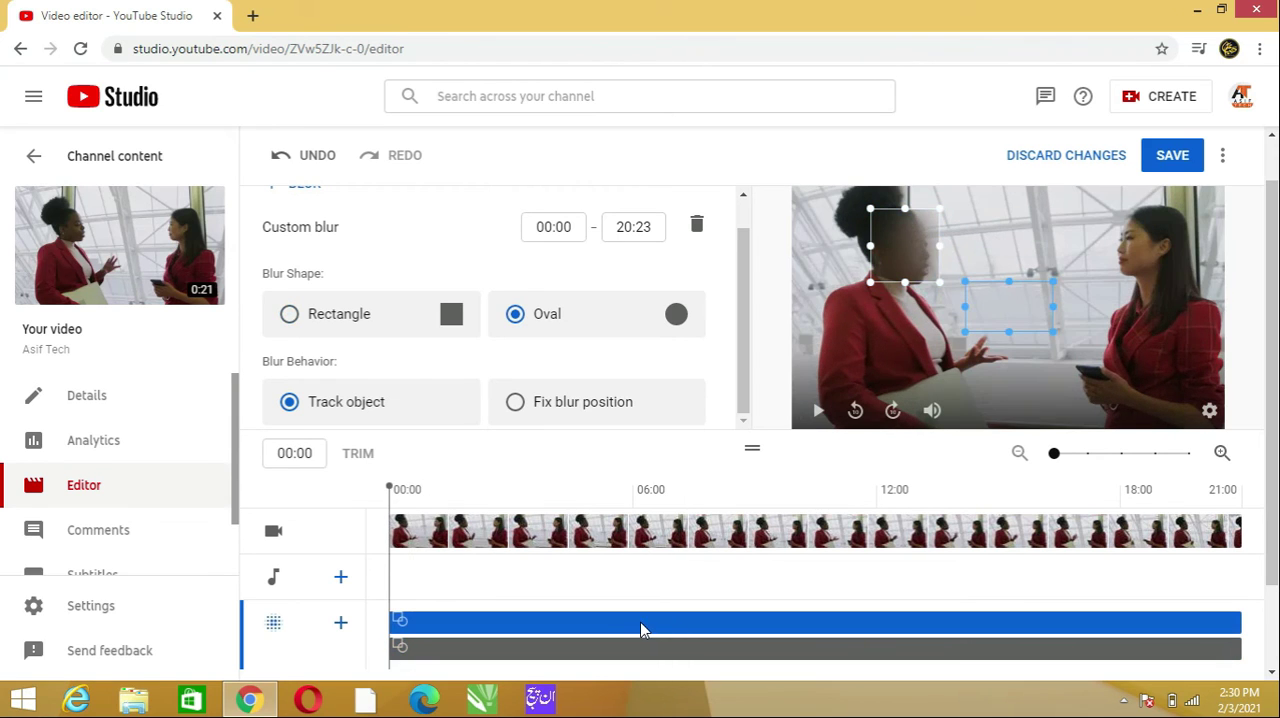
right_click(585, 621)
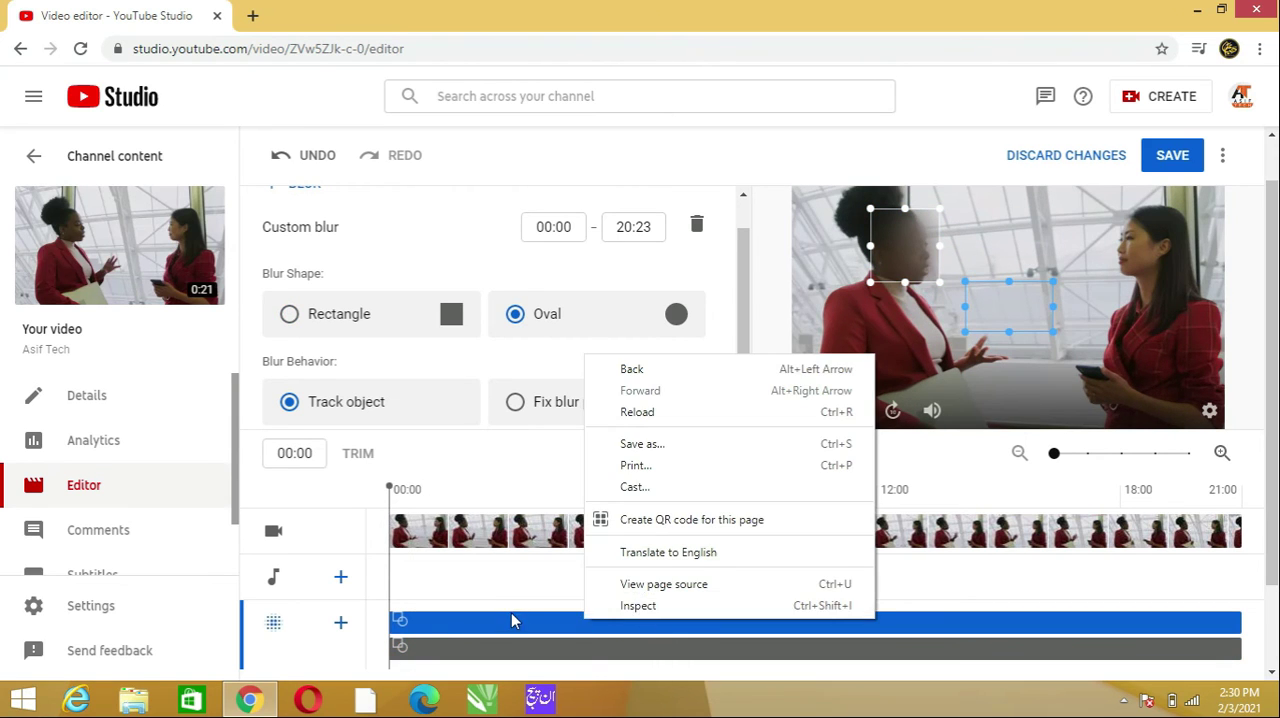
key(Escape)
key(Delete)
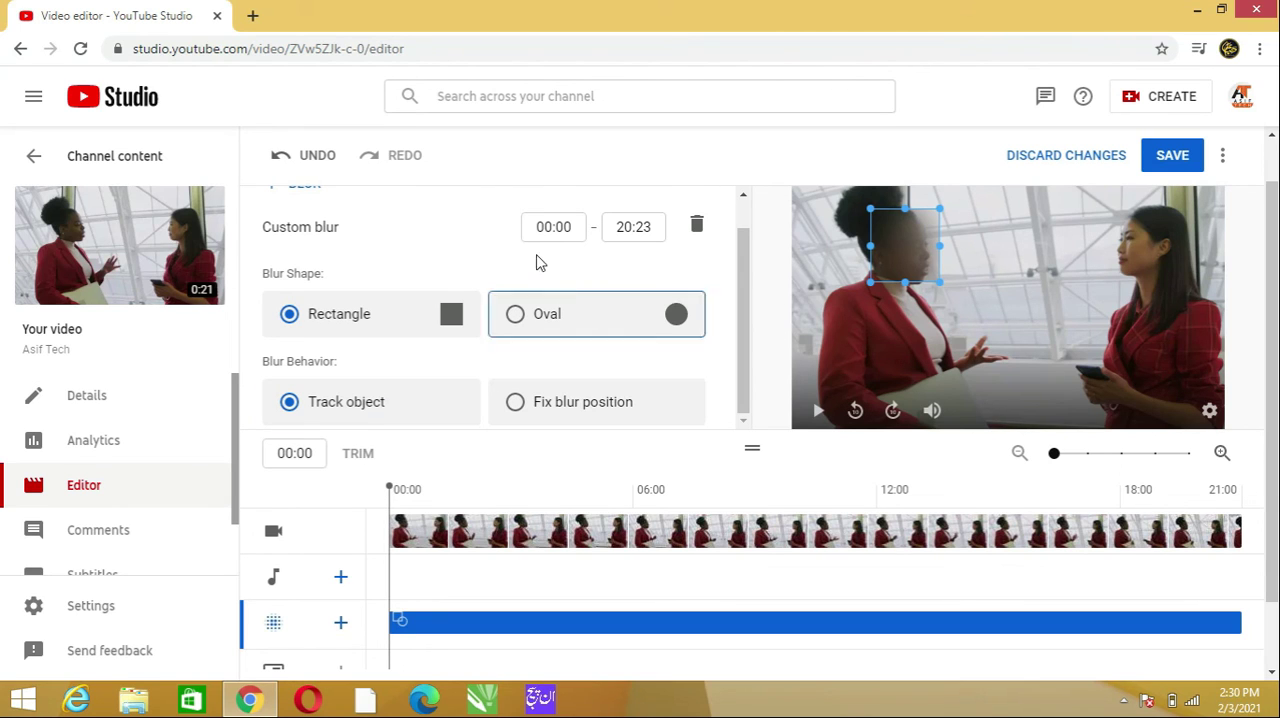
- Play the clip from the start to 03:09 to check how the rectangular custom blur tracks the face of the woman on the left
key(space)
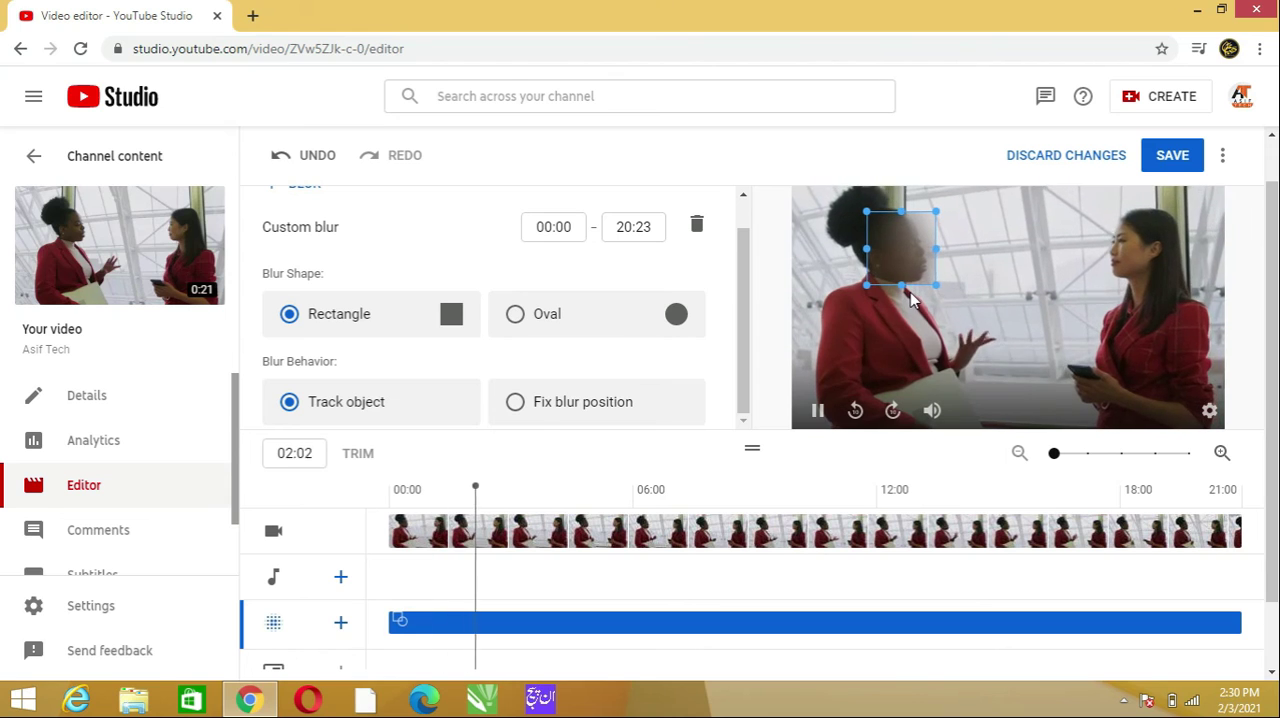
key(space)
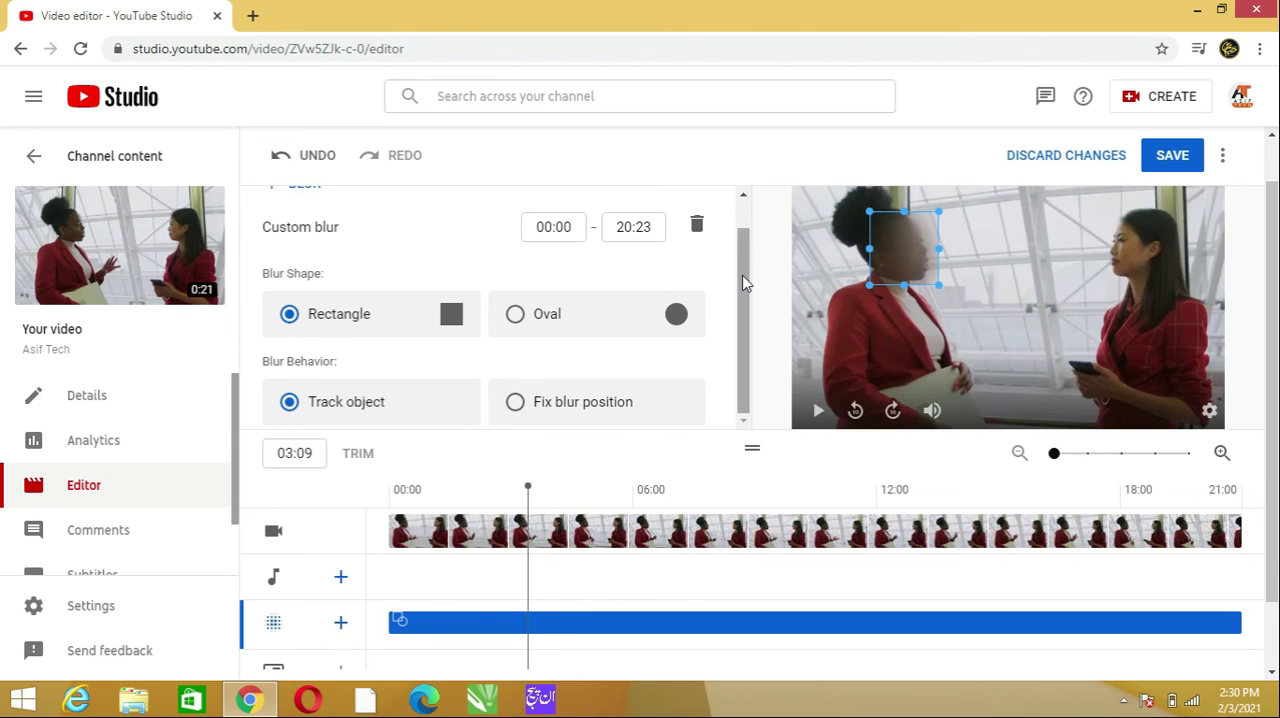
drag(742, 275, 745, 308)
mouse_move(394, 622)
mouse_down()
mouse_move(479, 610)
mouse_move(391, 620)
mouse_up()
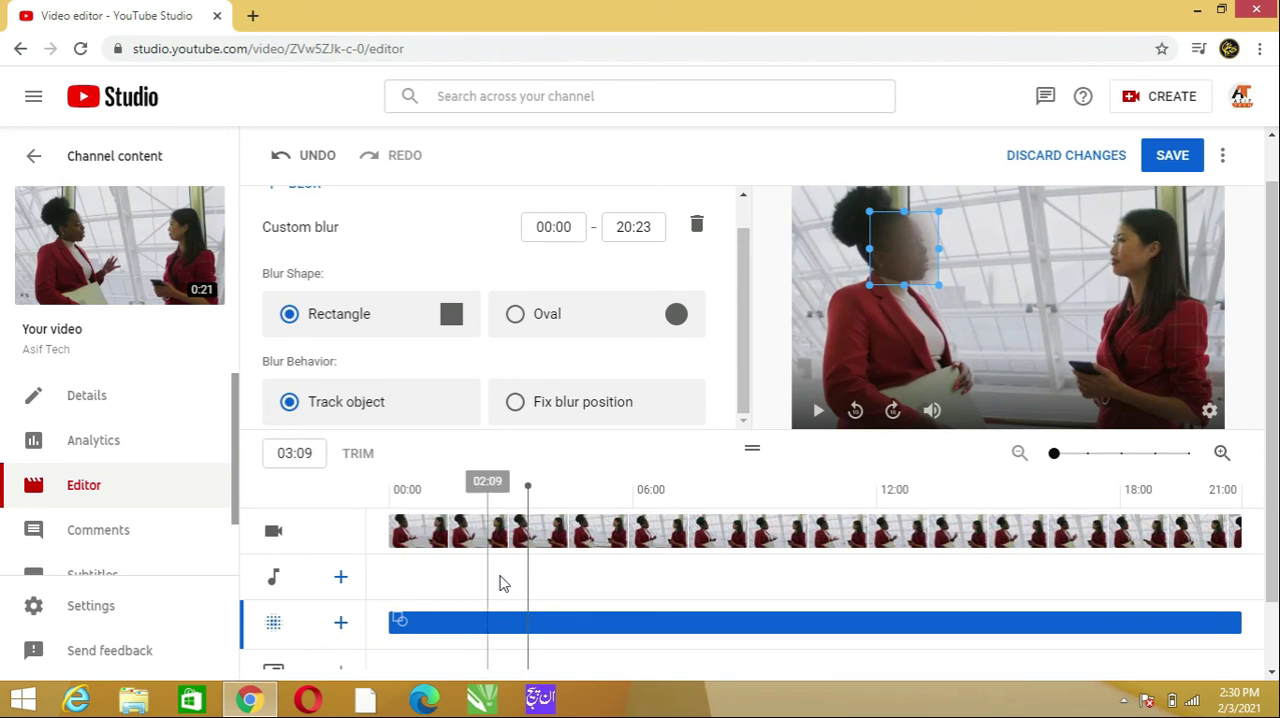
- Delete the rectangular custom blur and apply a face blur to both detected faces
click(697, 227)
click(818, 624)
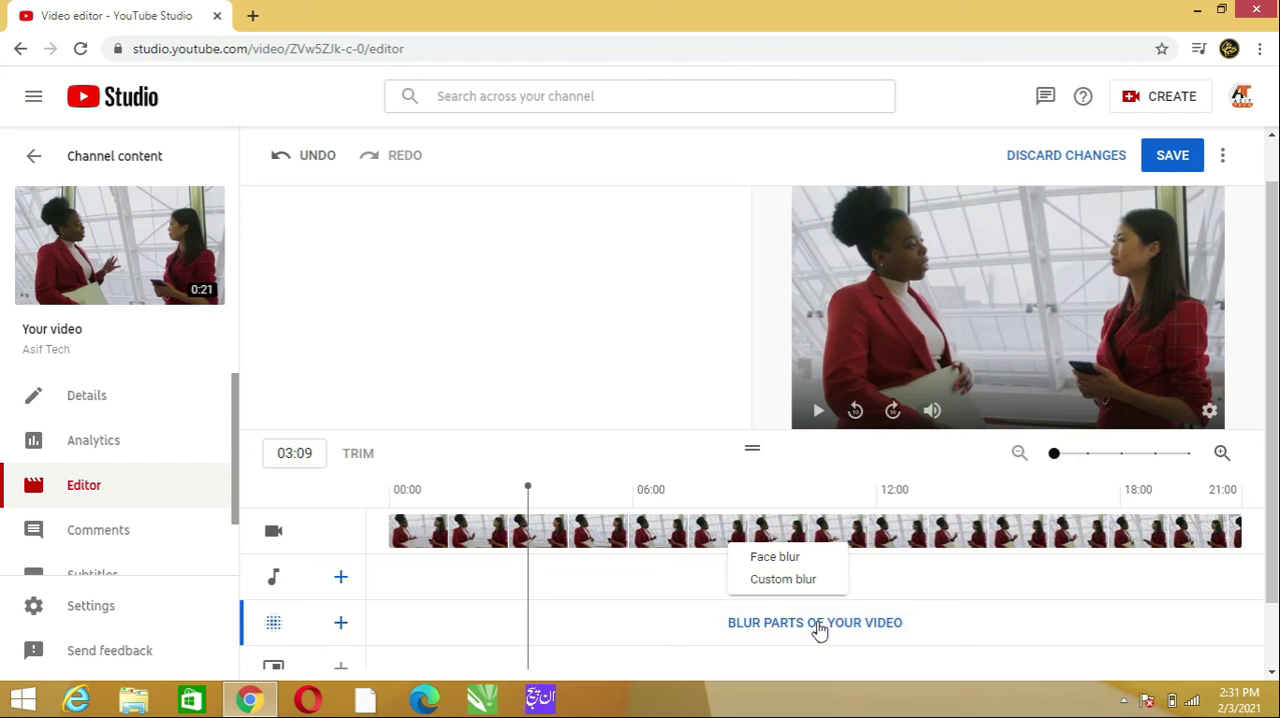
click(776, 557)
click(323, 315)
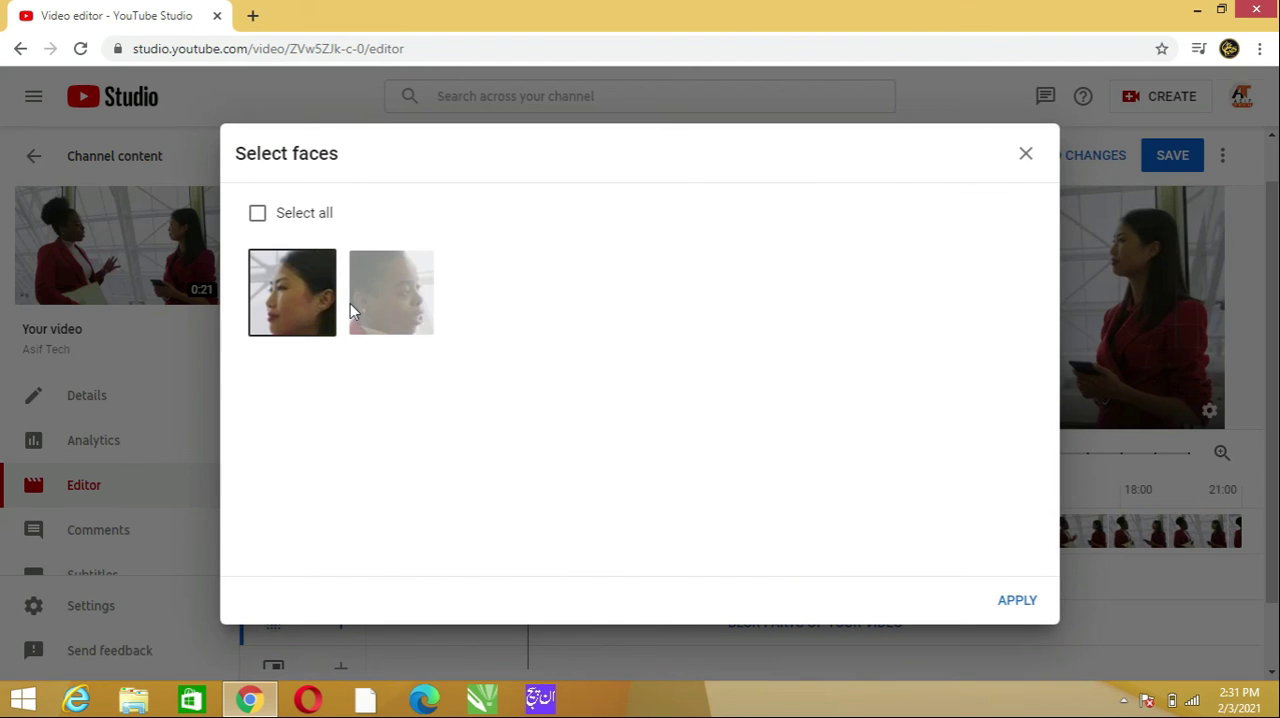
click(352, 306)
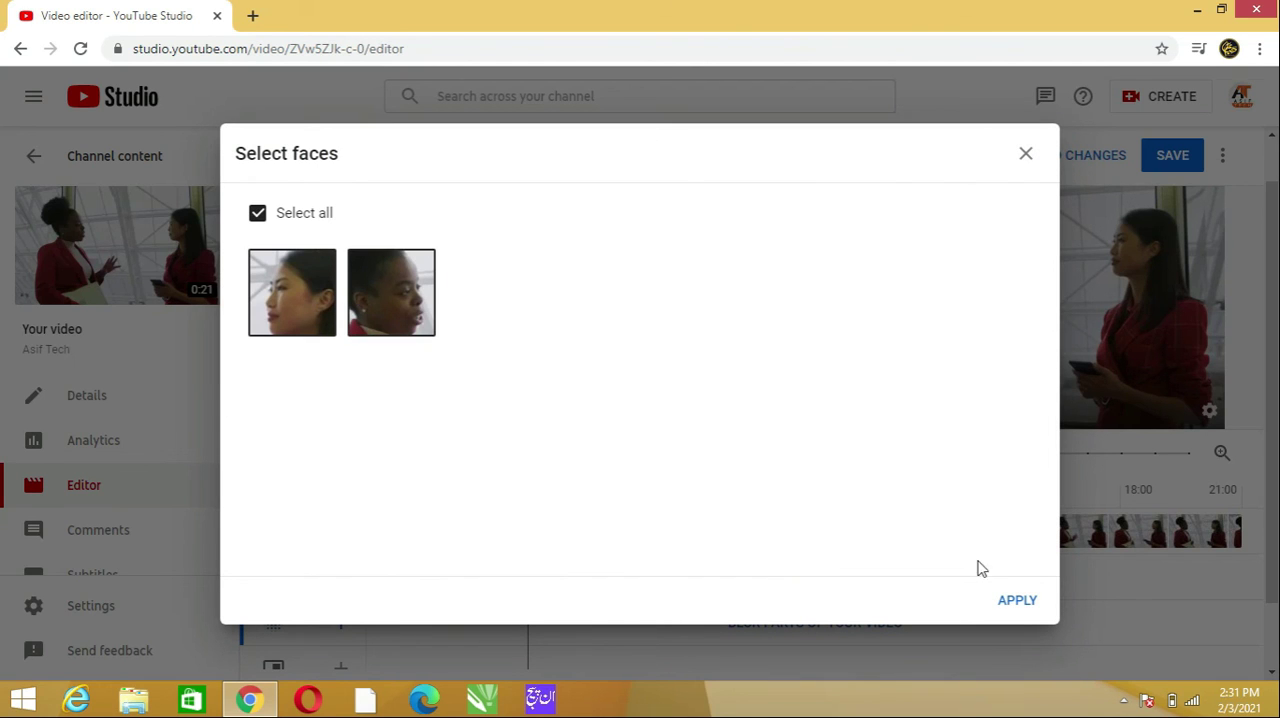
click(1018, 603)
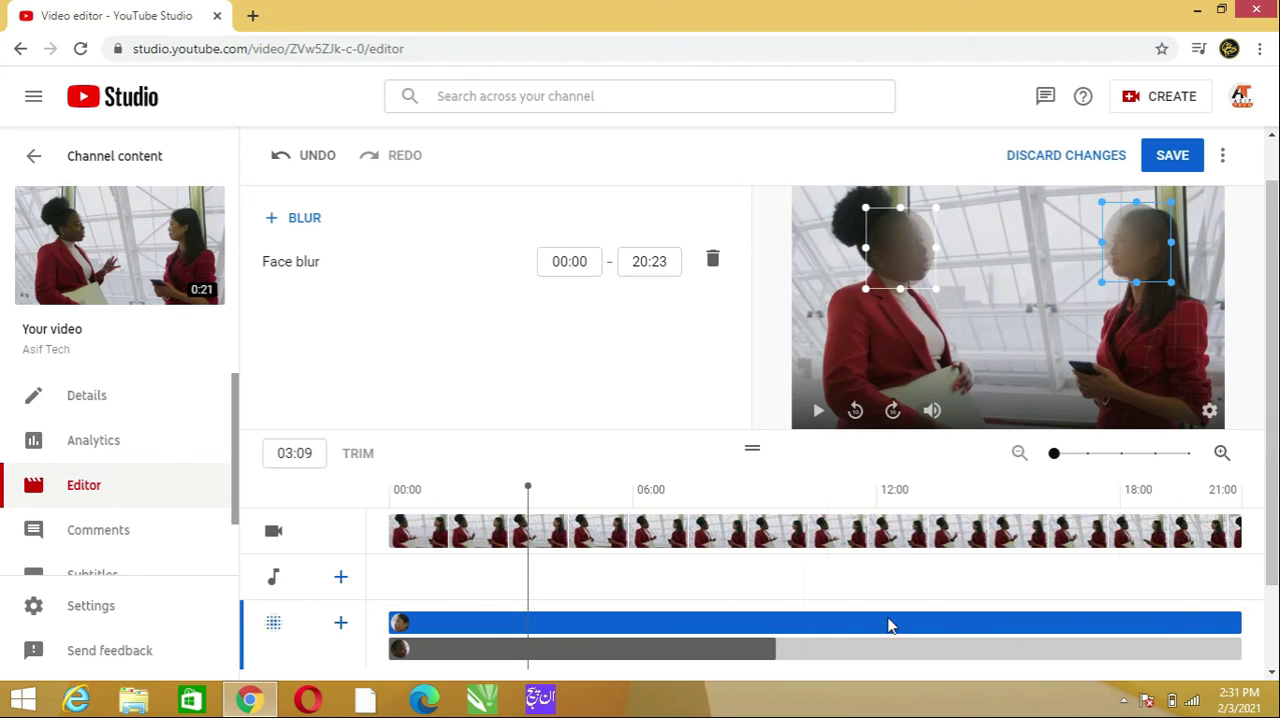
- Shorten the face blur of the woman on the right to end at 09:11 and start previewing the clip from the beginning
drag(1244, 627, 775, 629)
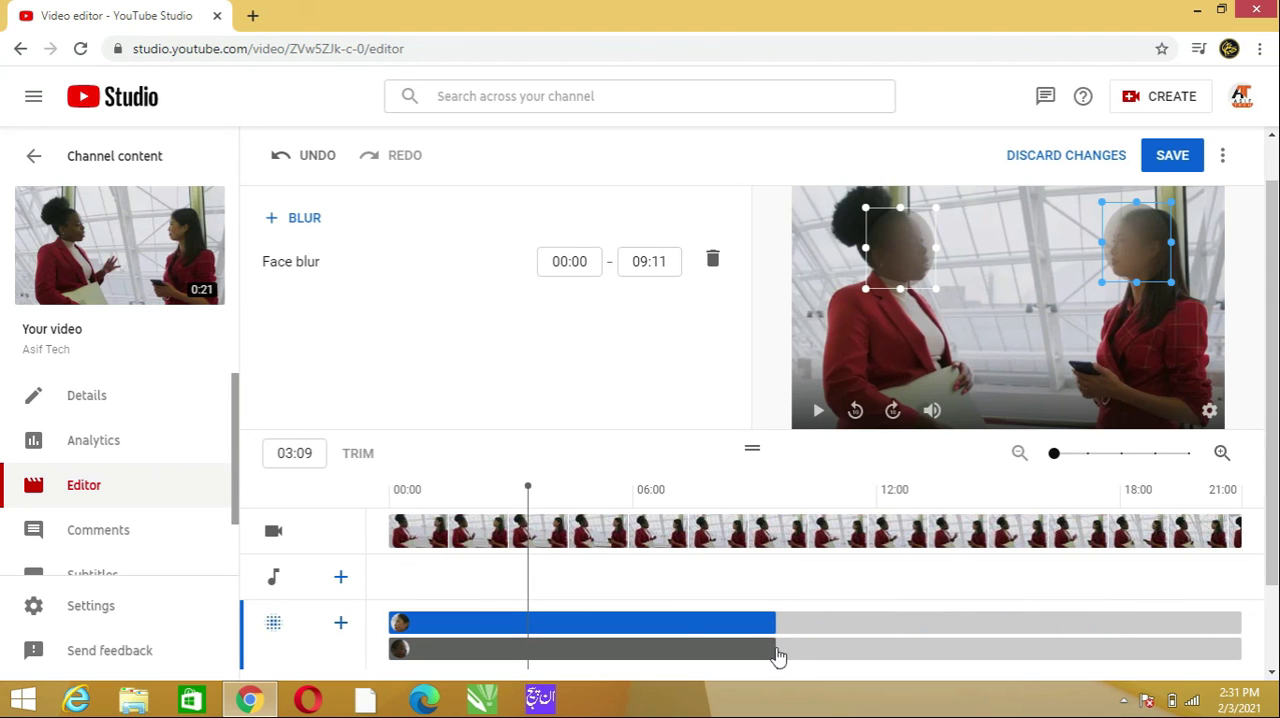
click(737, 652)
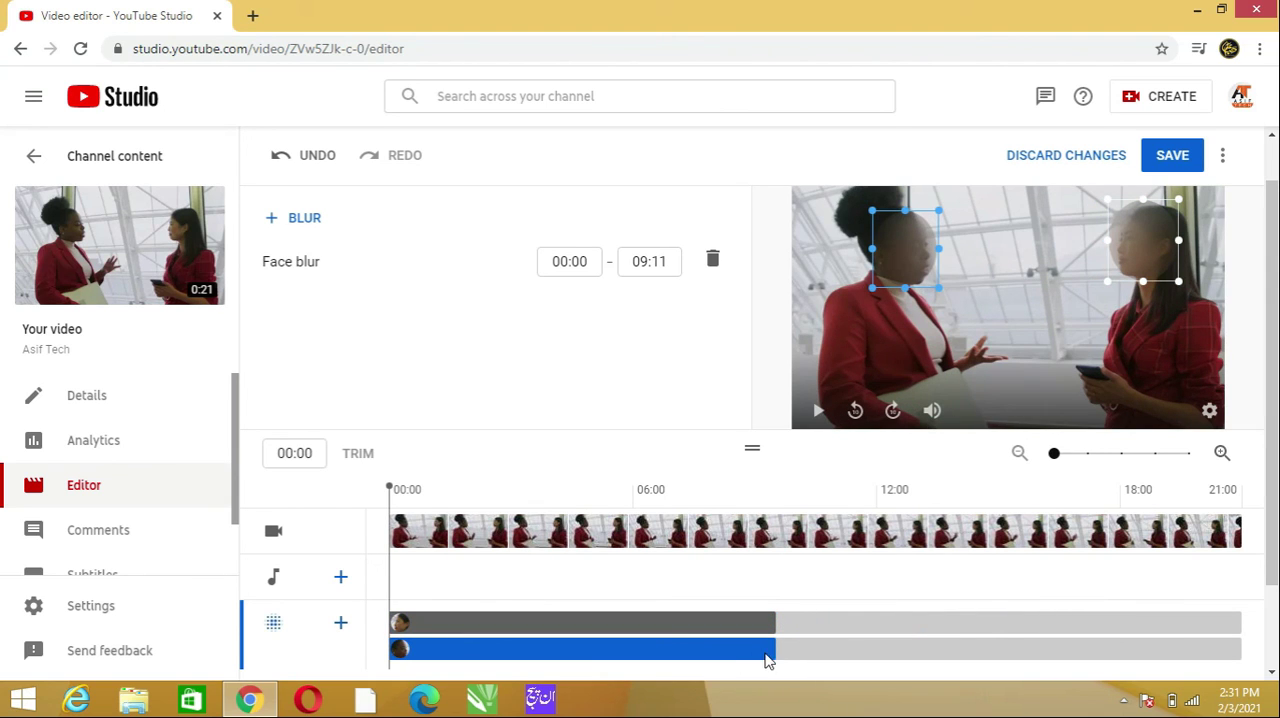
mouse_move(771, 650)
mouse_down()
mouse_move(863, 654)
mouse_move(776, 651)
mouse_up()
key(space)
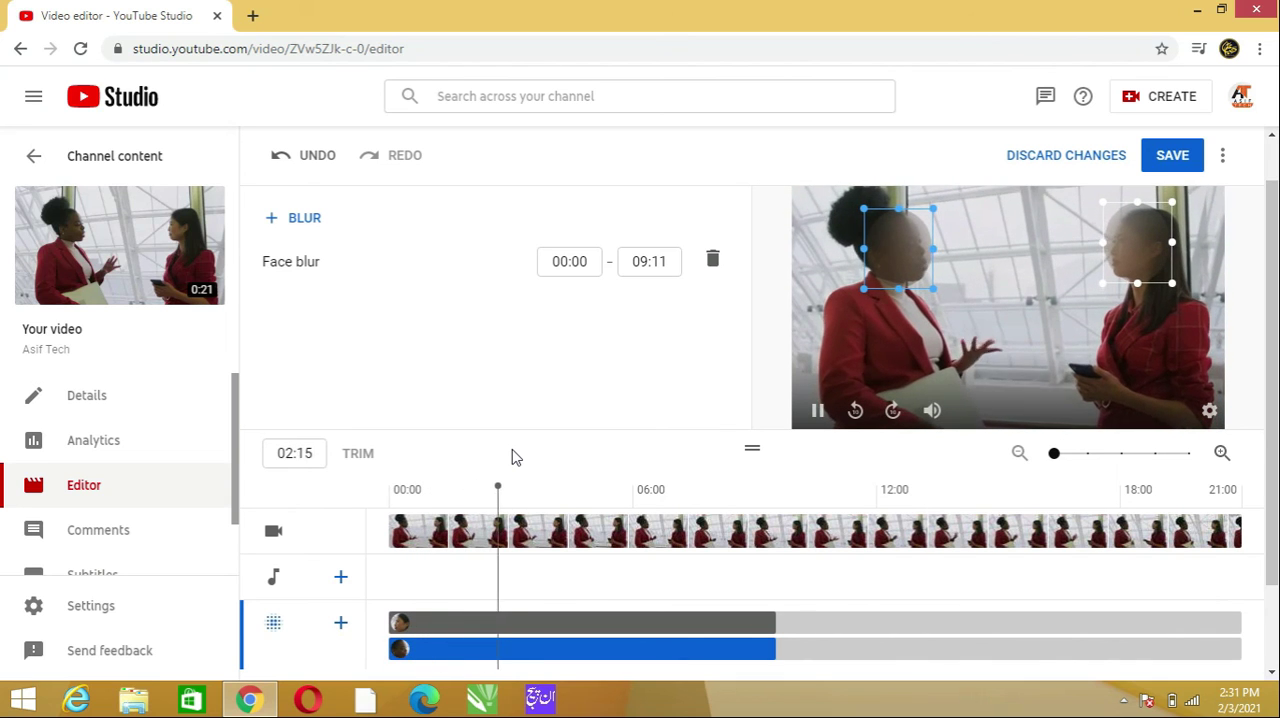
- Set the face blur of the woman on the right to end at 12:17 and pause the preview after it passes that point
click(779, 626)
drag(779, 626, 907, 620)
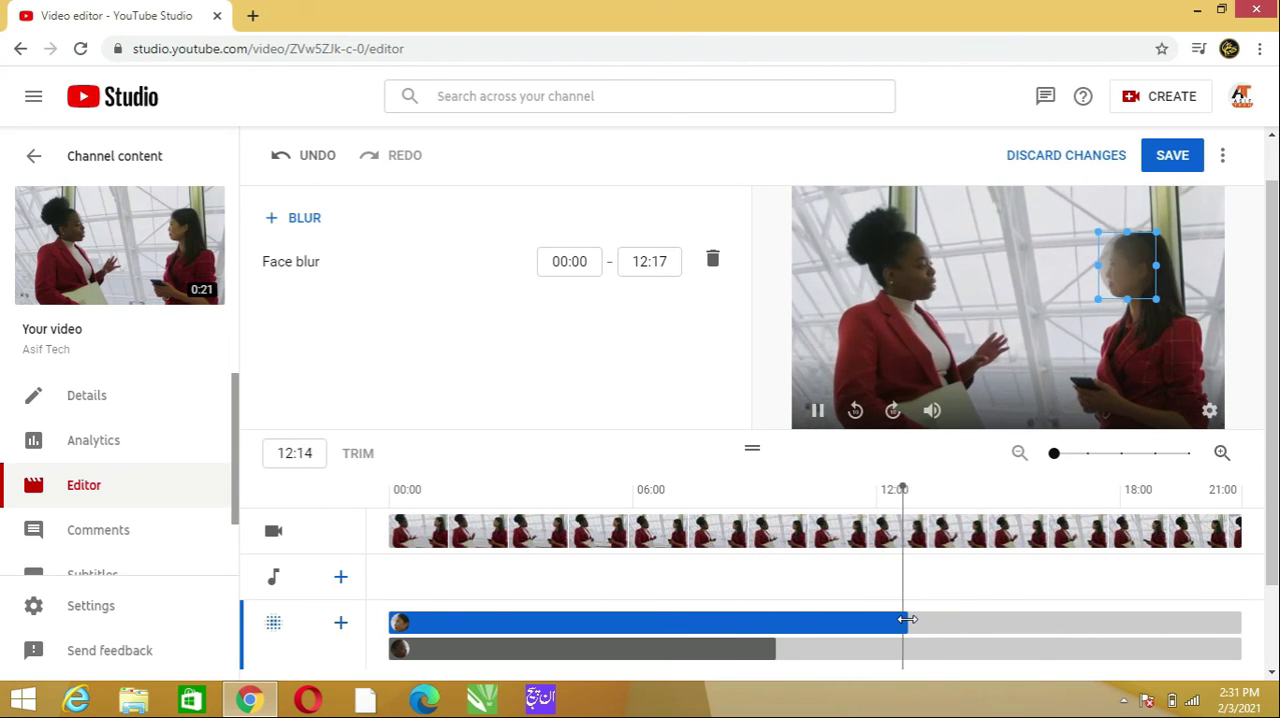
key(space)
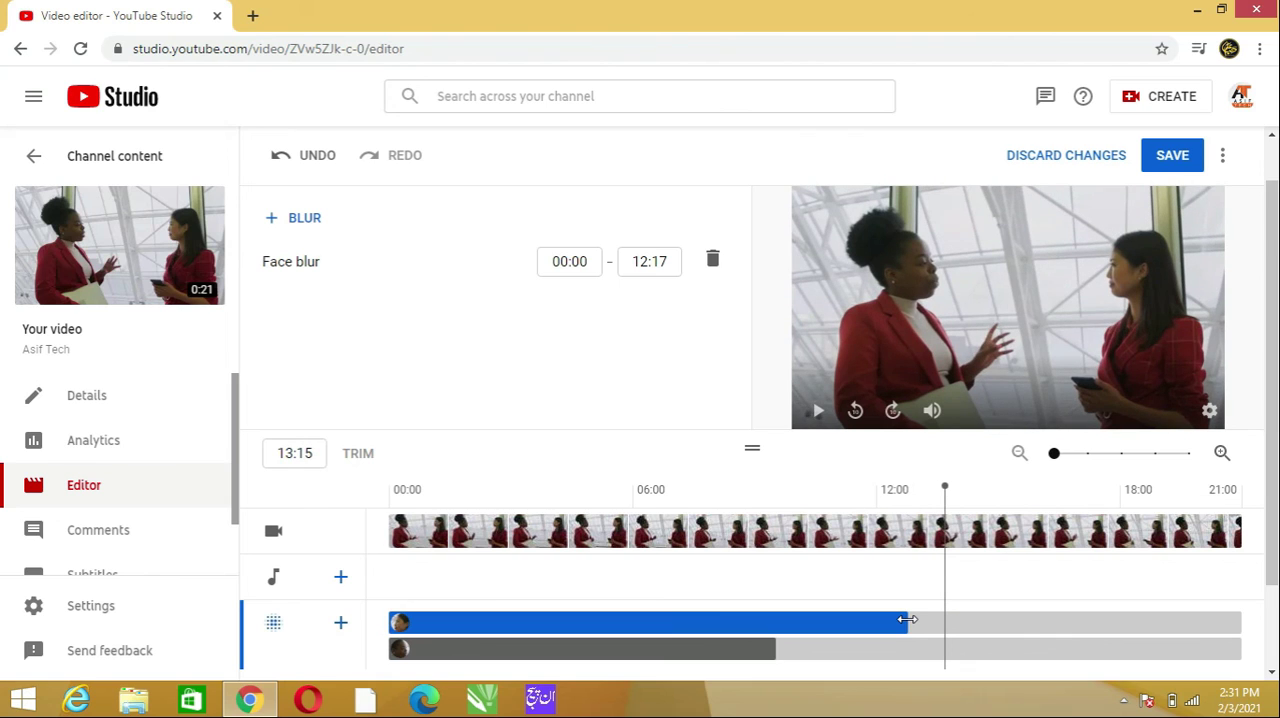